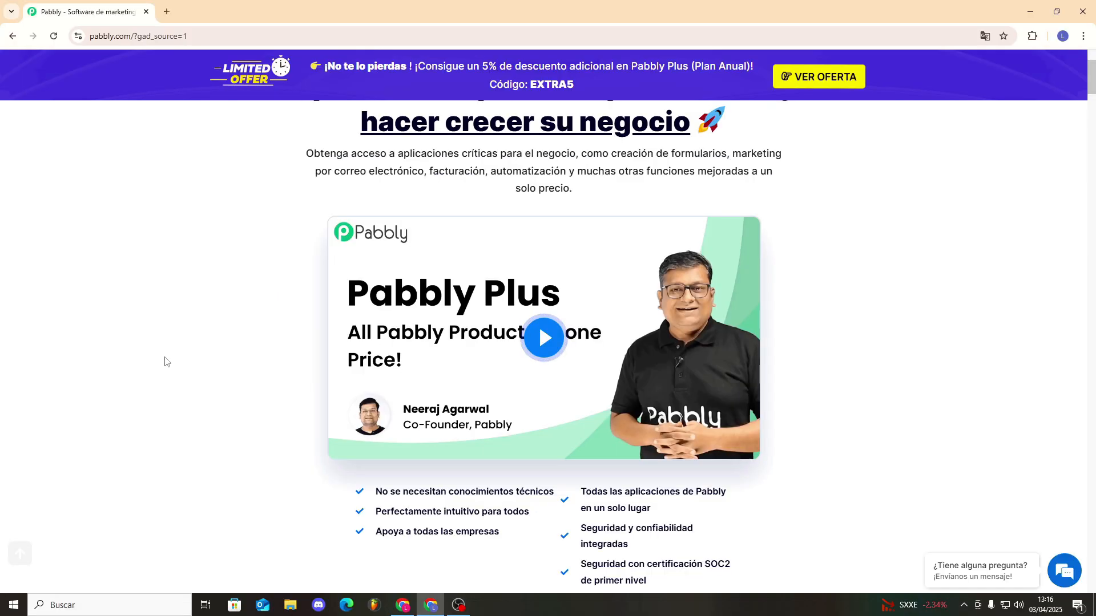
Scroll through the Pabbly Plus sales page, highlighting the 30-day refund guarantee line.
scroll(87, 502, "down", 1)
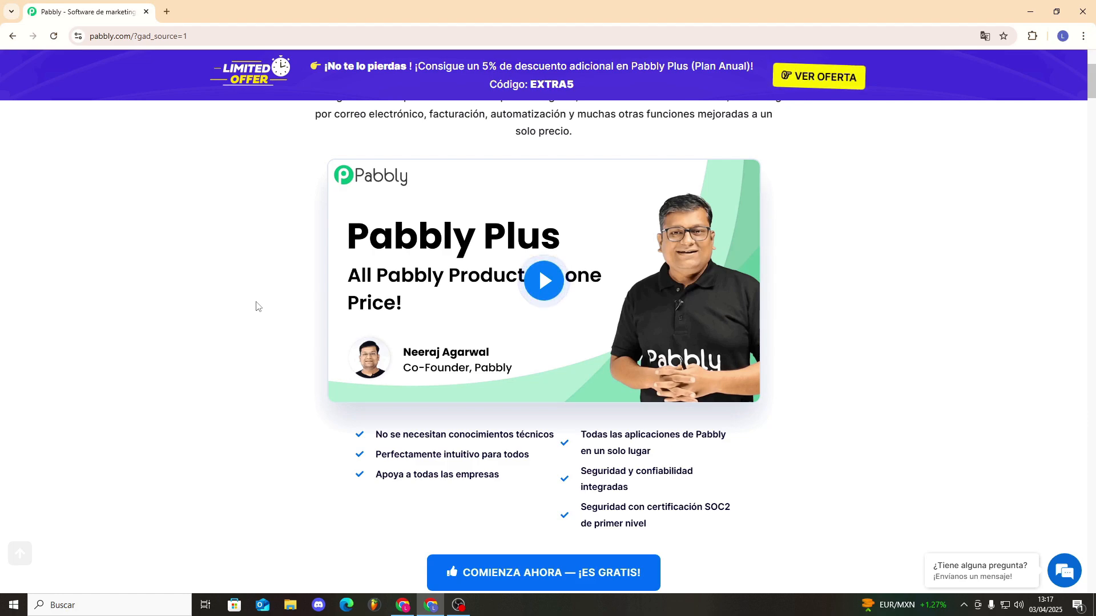
scroll(257, 308, "up", 1)
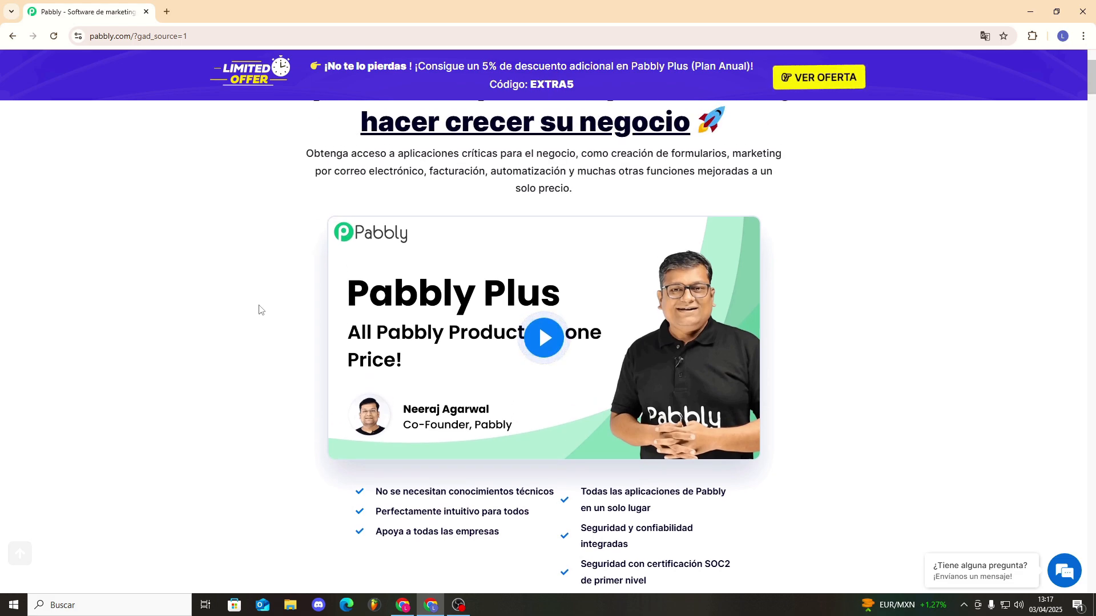
scroll(266, 317, "up", 1)
scroll(268, 318, "down", 6)
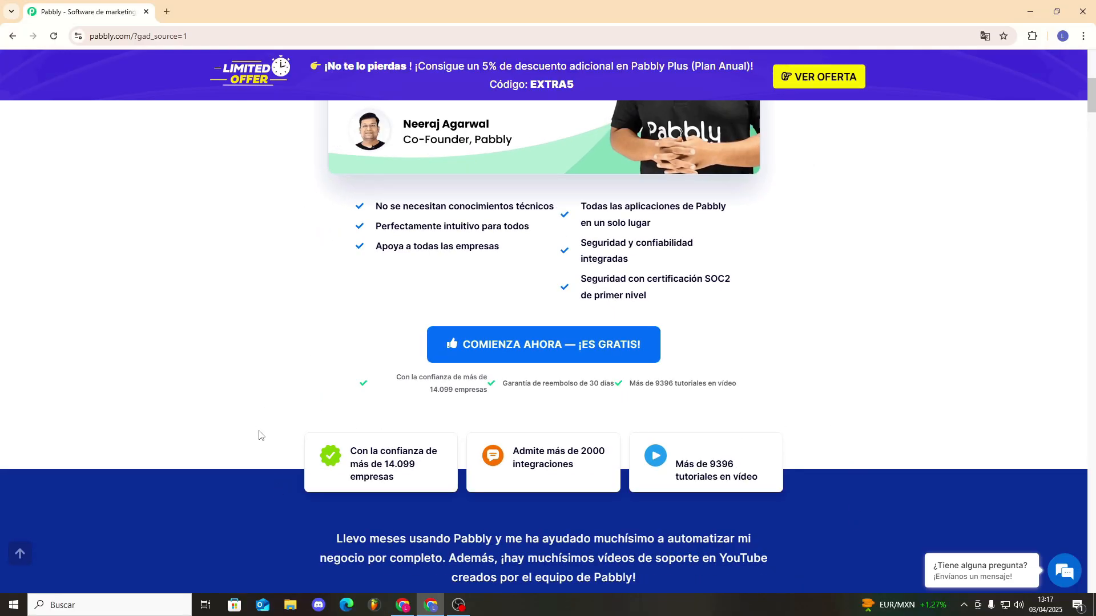
left_click_drag(504, 385, 615, 387)
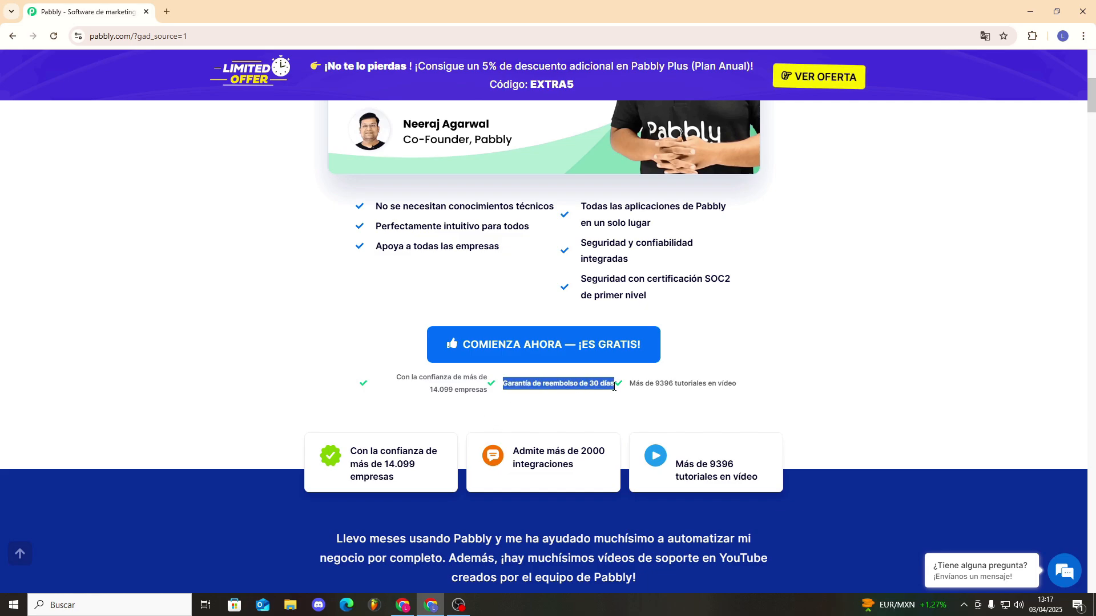
left_click(542, 401)
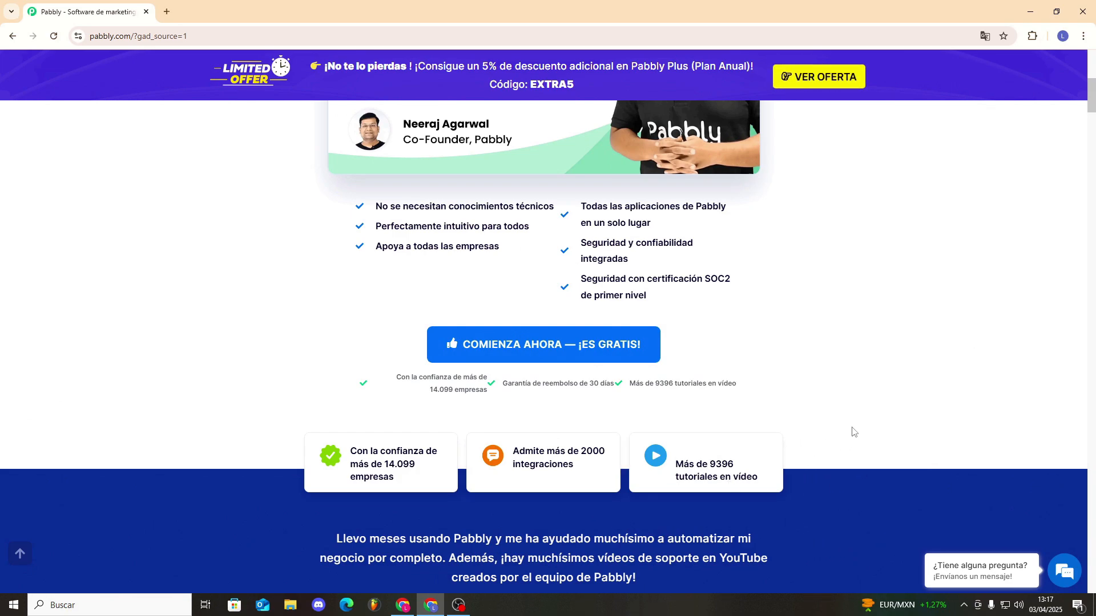
scroll(861, 399, "up", 3)
scroll(864, 381, "up", 4)
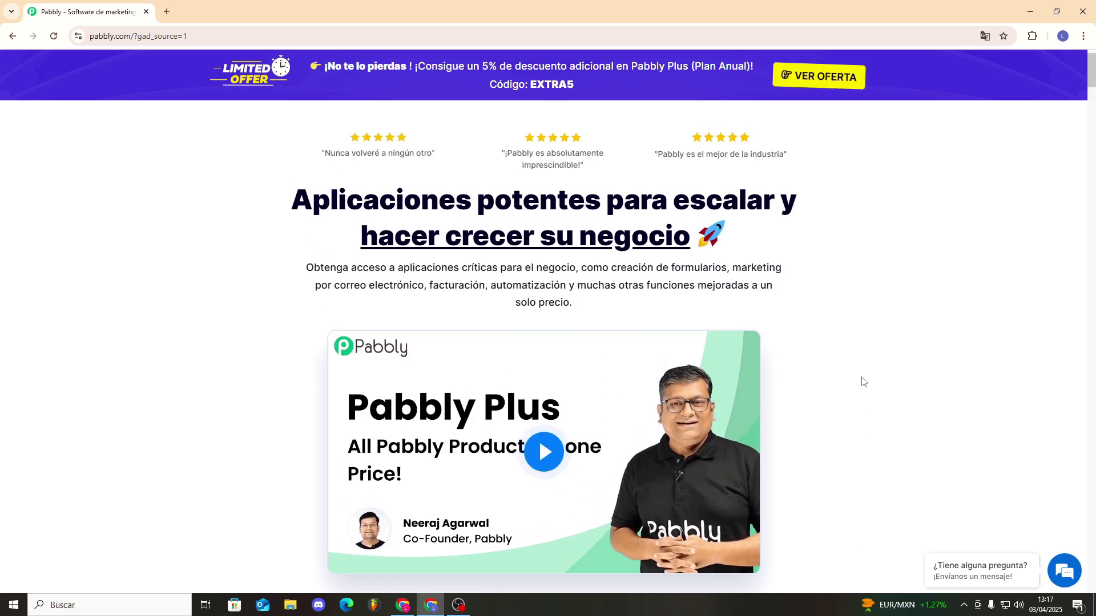
scroll(863, 381, "up", 1)
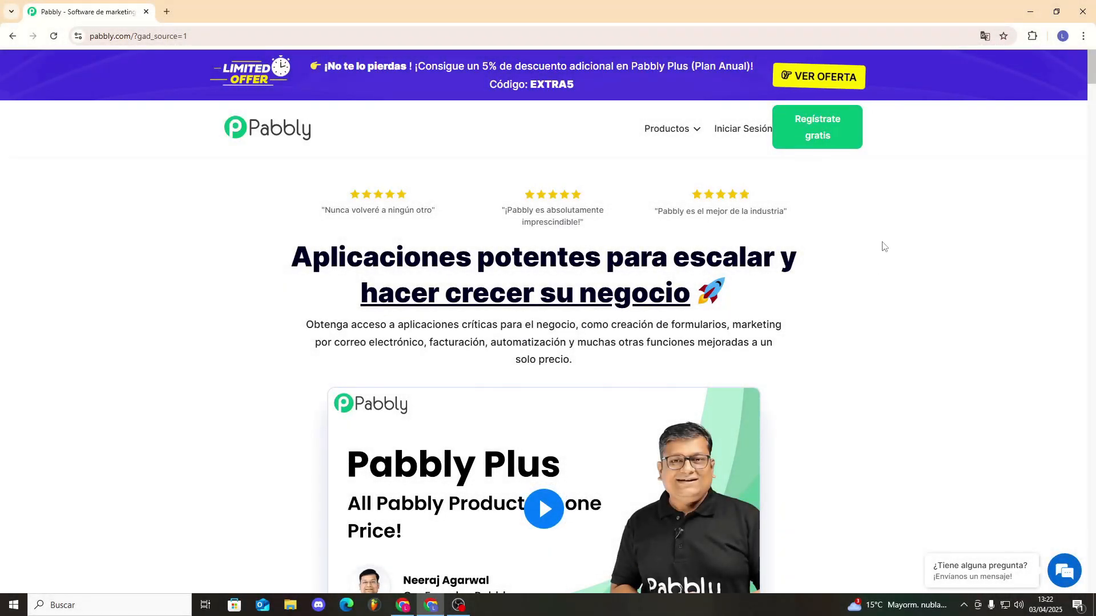
Sign up for free and view the seven app cards on the All Pabbly apps page.
left_click(822, 141)
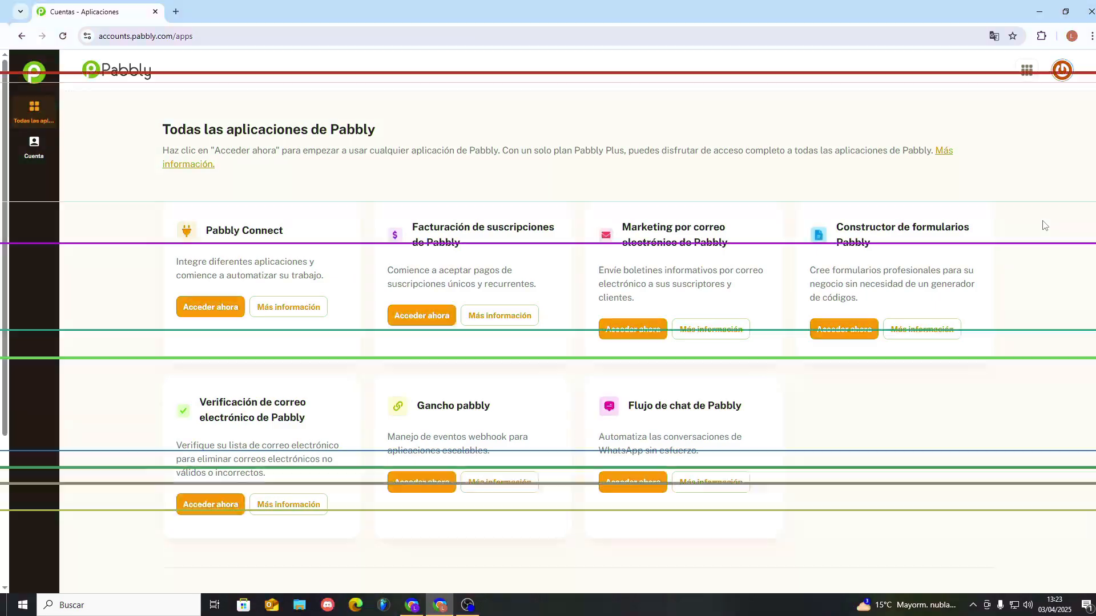
left_click_drag(201, 230, 817, 472)
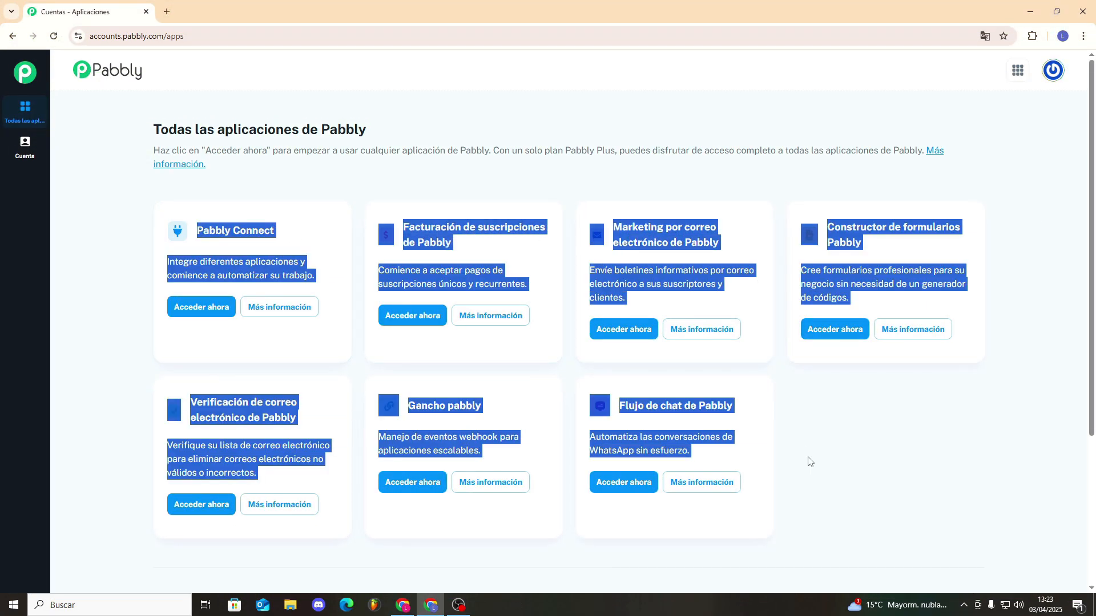
left_click(770, 440)
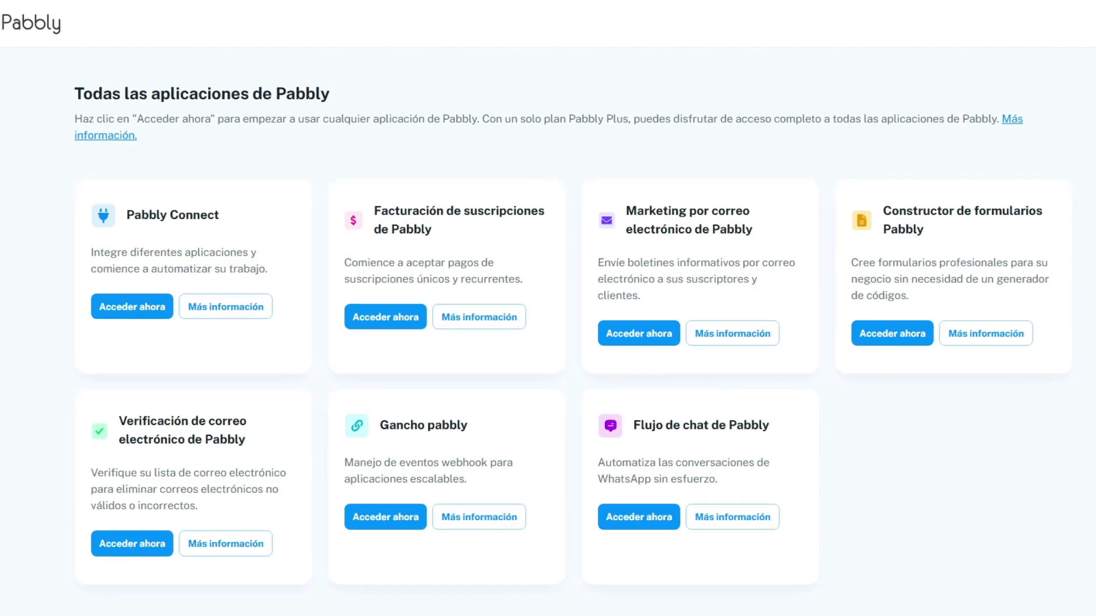
left_click(1054, 75)
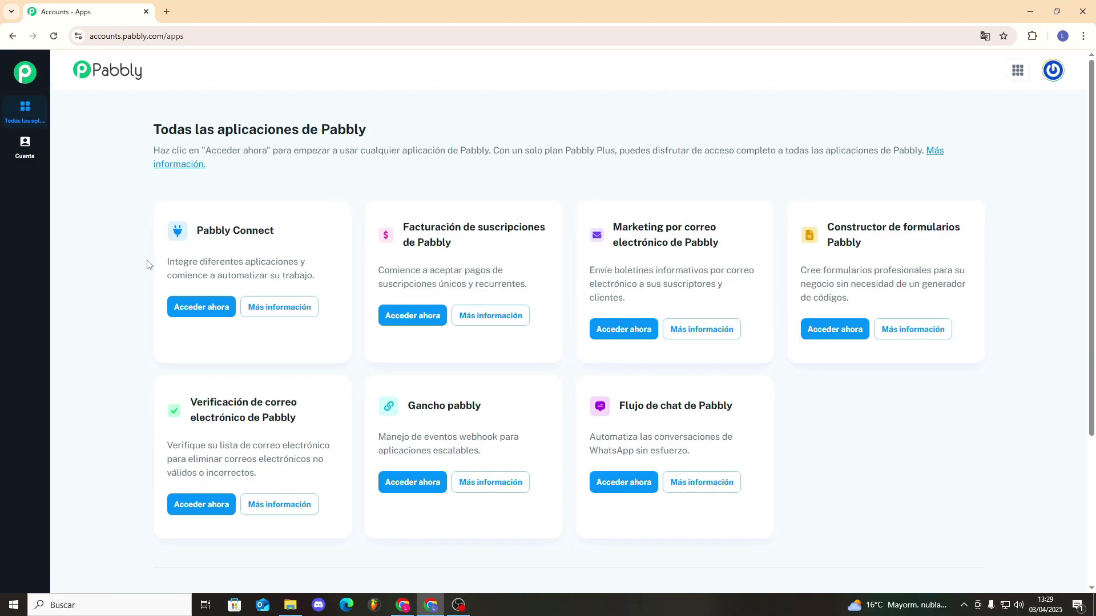
Open Pabbly Connect from the apps list and browse its menu of other Pabbly apps.
left_click(202, 308)
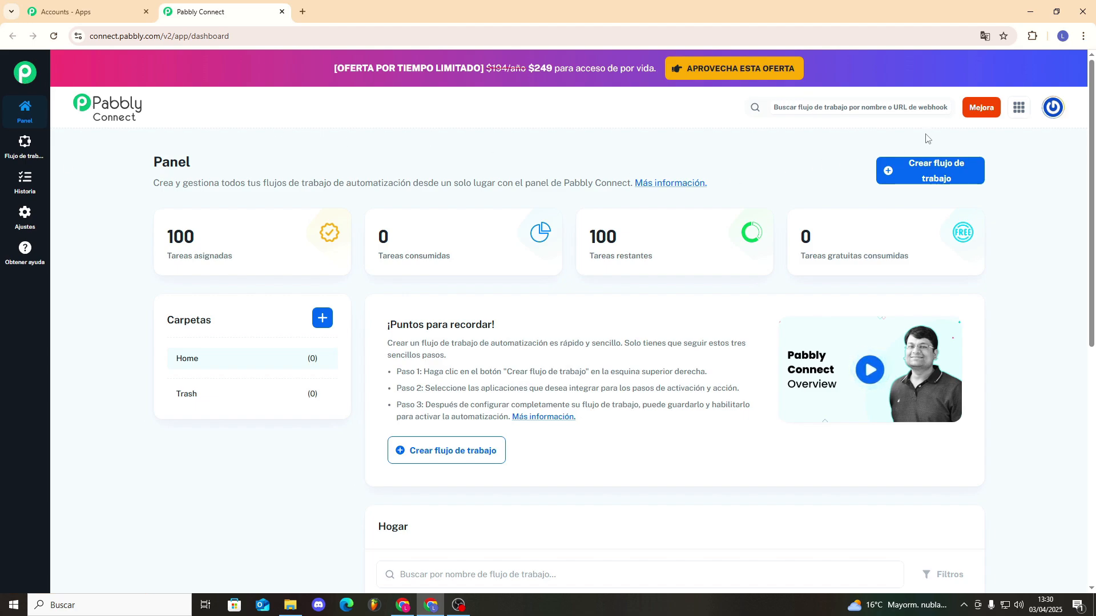
left_click(1019, 110)
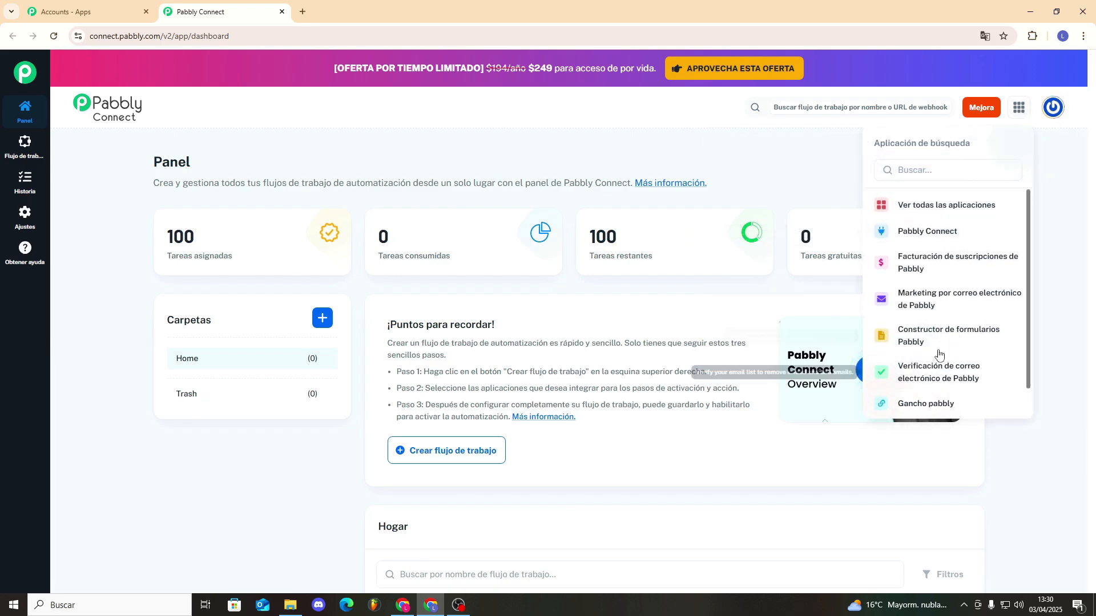
scroll(938, 354, "down", 1)
left_click(235, 520)
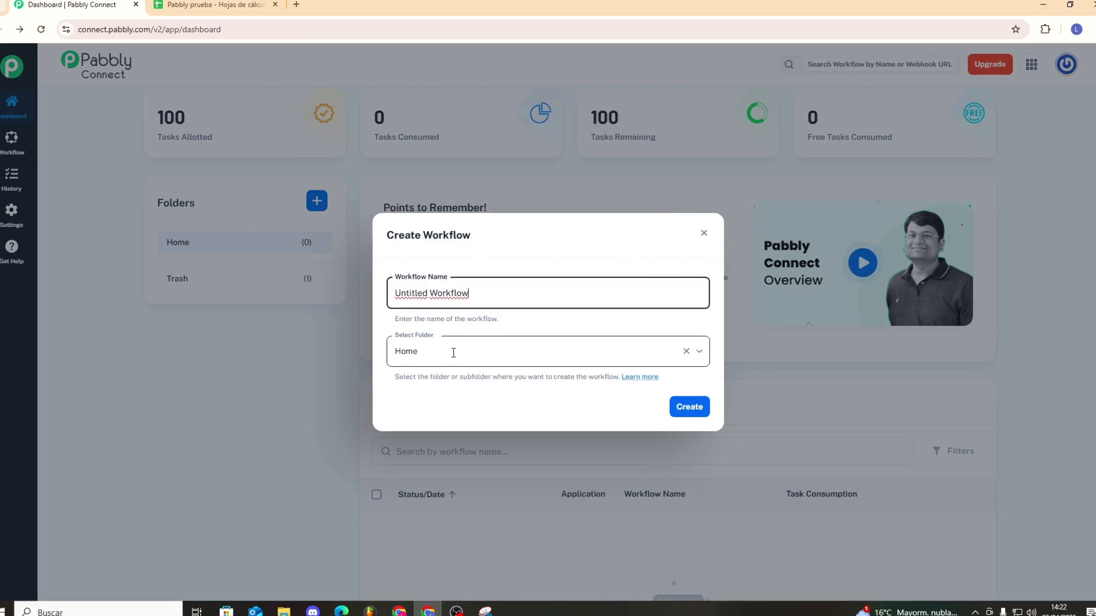
Create the Untitled Workflow with a Google Sheets 'New or Updated Spreadsheet Row' trigger.
left_click(680, 408)
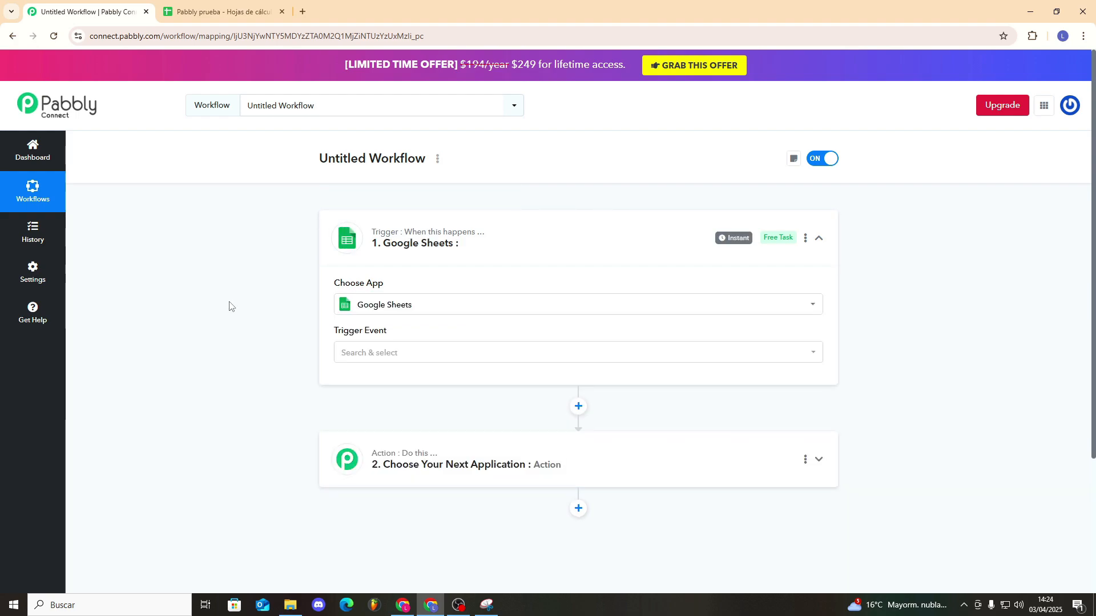
left_click(400, 305)
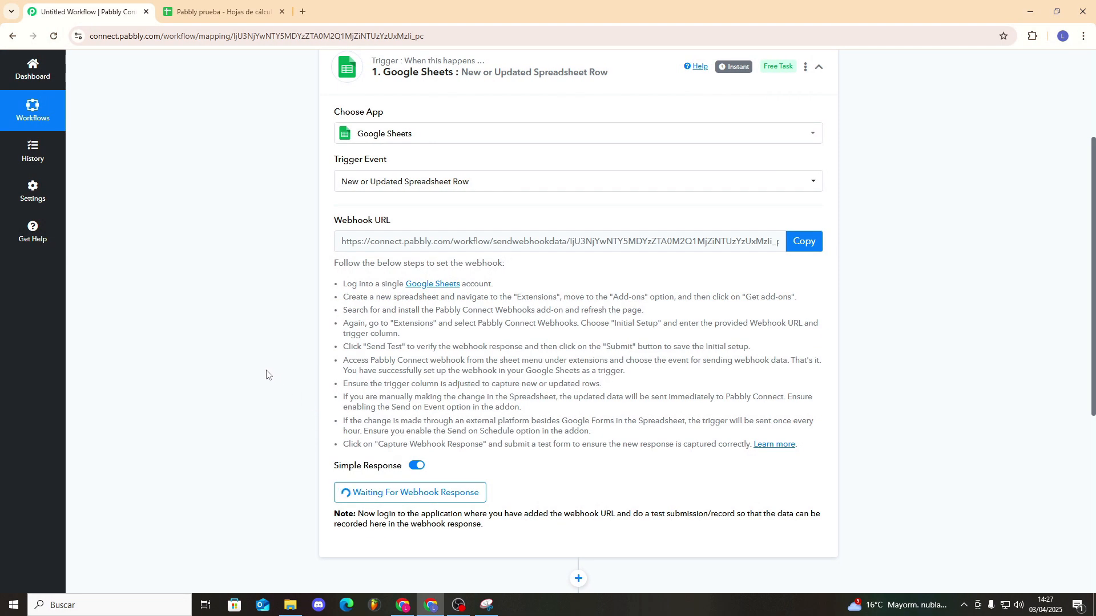
scroll(274, 371, "down", 4)
scroll(289, 365, "up", 2)
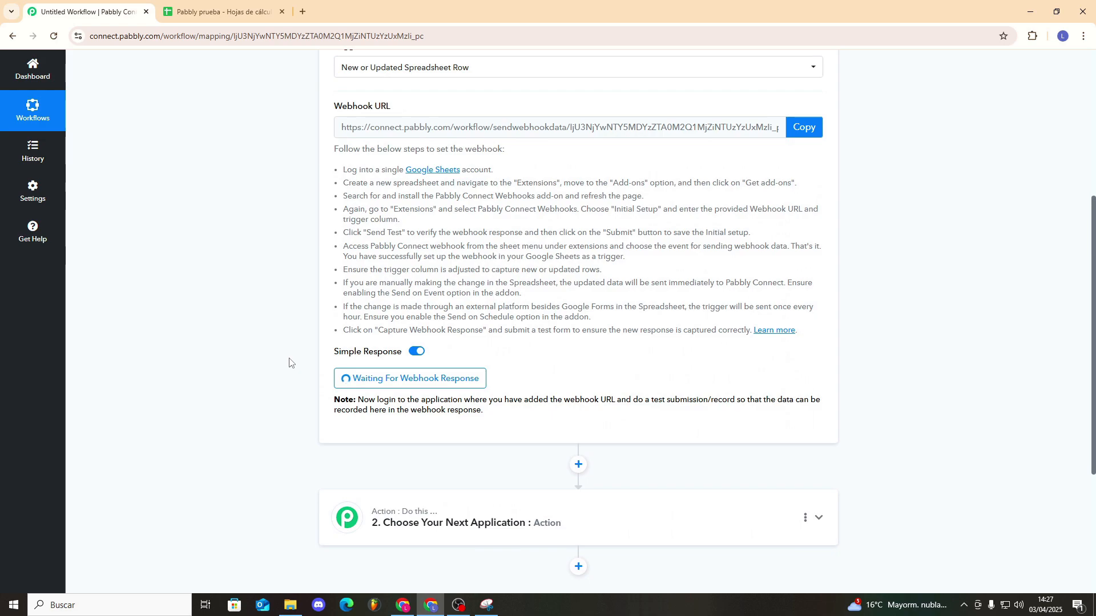
scroll(288, 363, "up", 3)
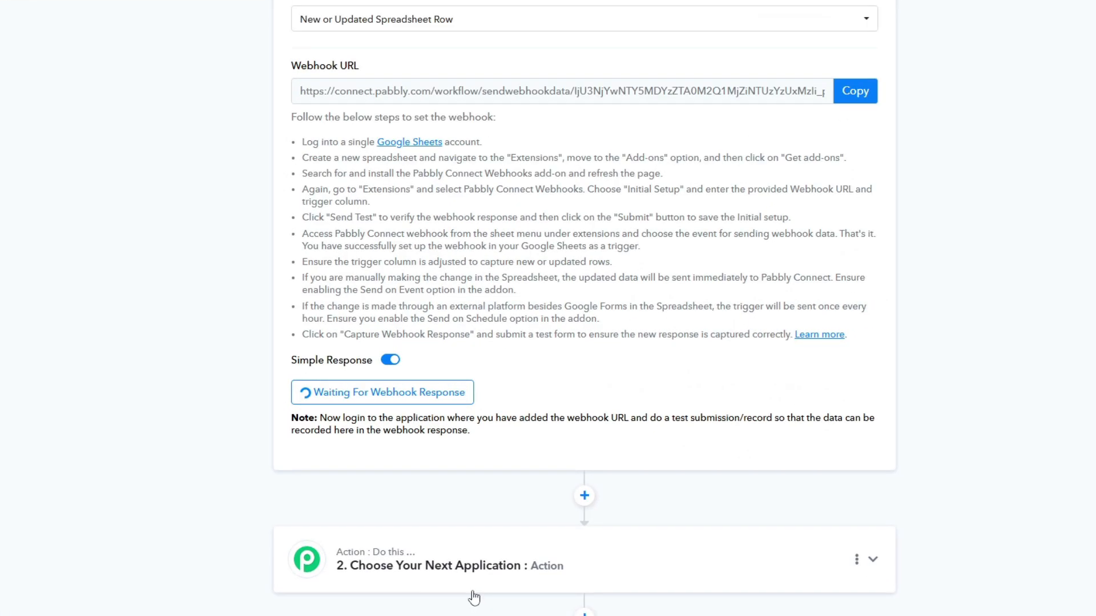
Set the action step to Google Sheets 'Create a Sheet' using the existing Google Sheets connection.
left_click(548, 570)
left_click(349, 438)
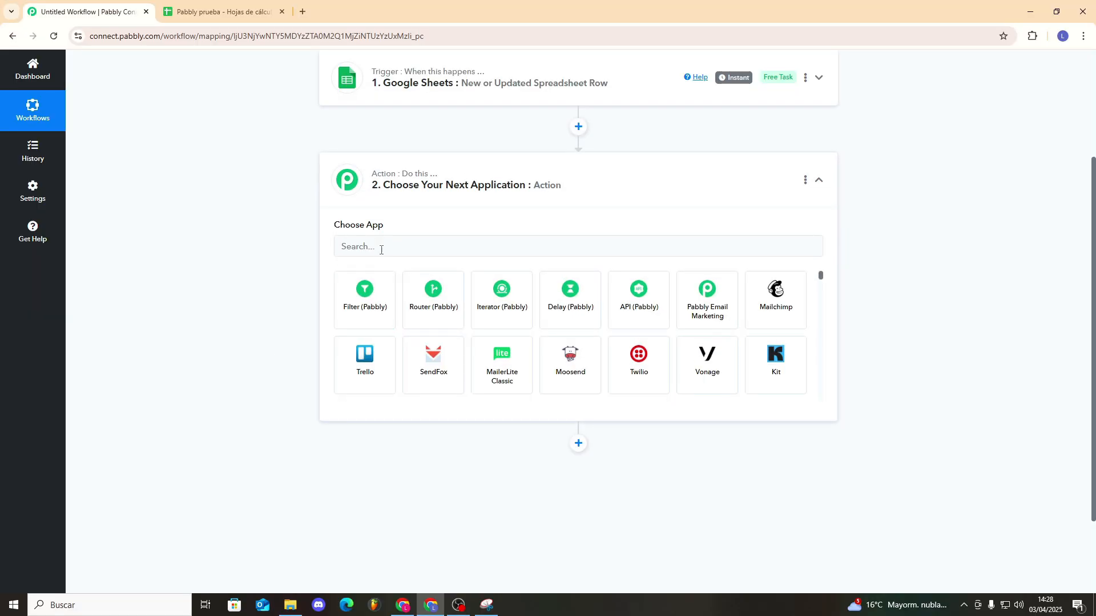
type("go")
left_click(379, 295)
left_click(379, 294)
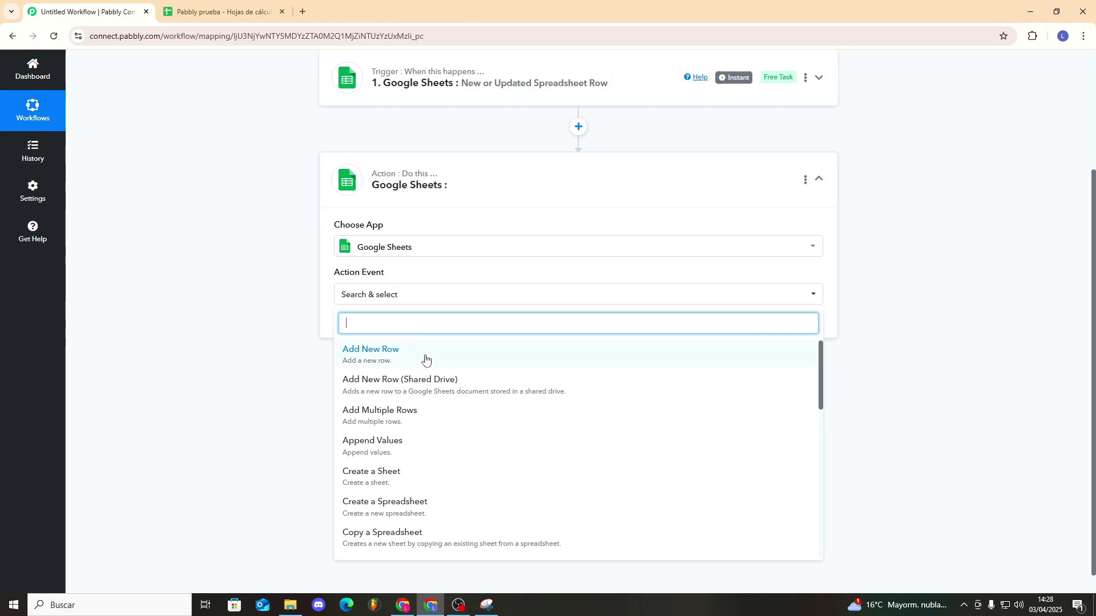
left_click(404, 473)
left_click(367, 328)
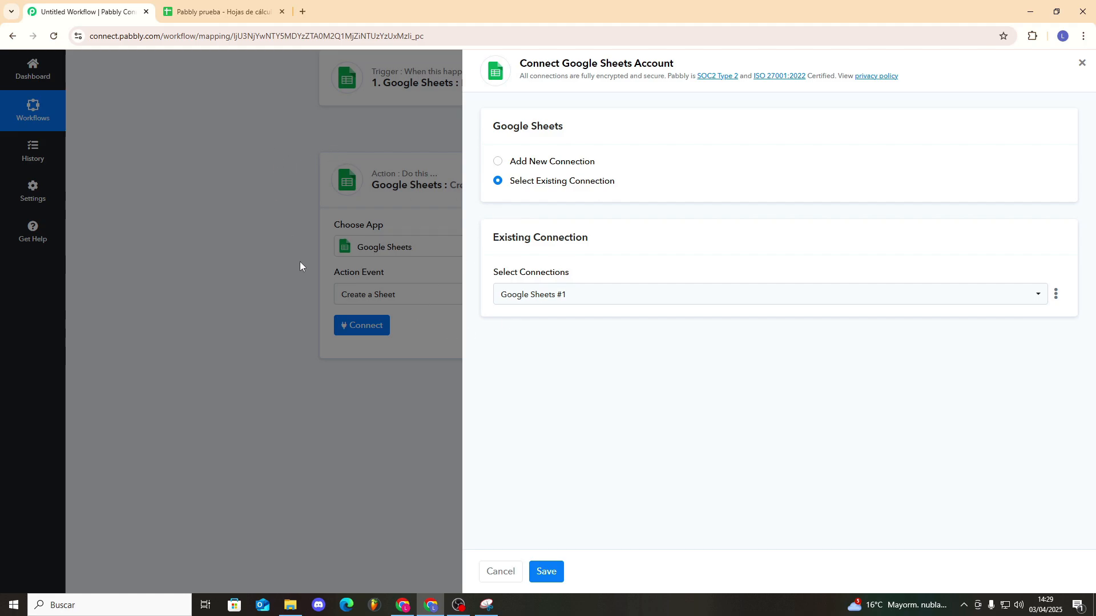
left_click(546, 572)
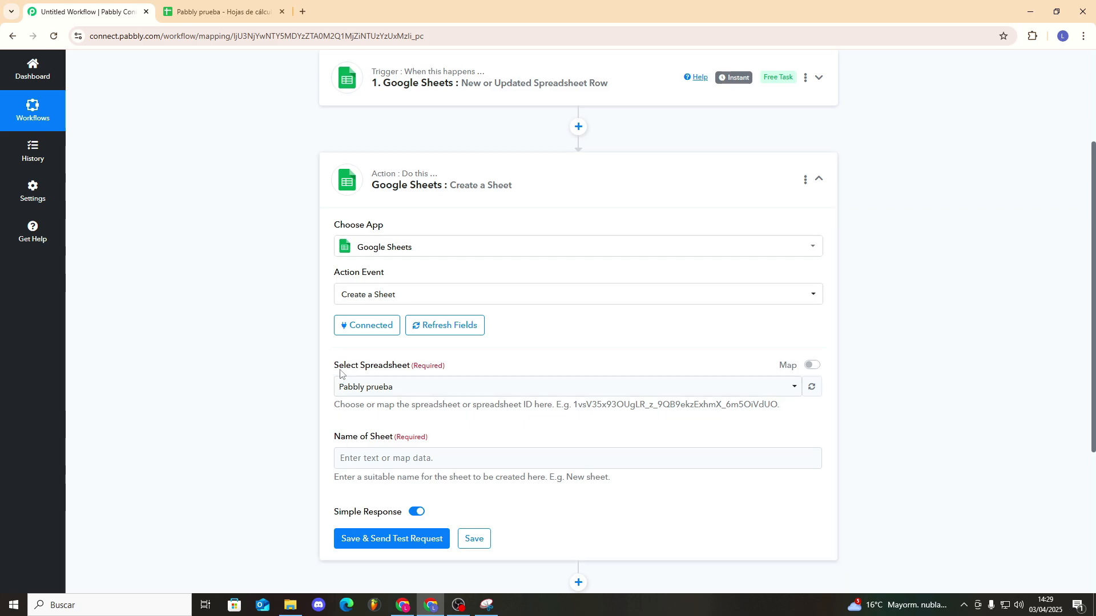
Choose the Pabbly prueba spreadsheet, name the sheet B1, then save and send a test request.
left_click(414, 387)
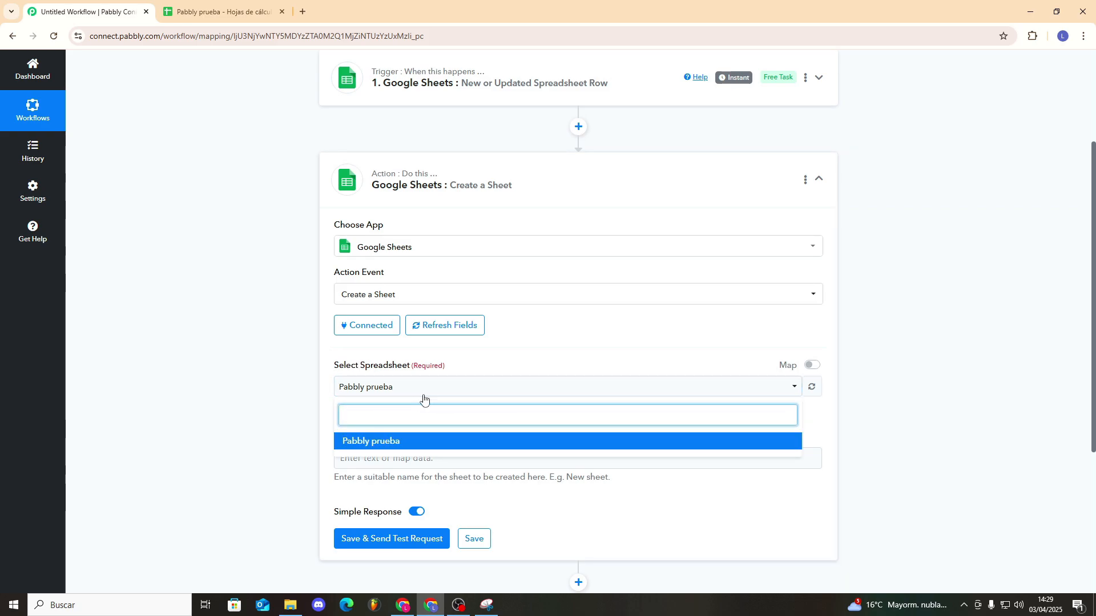
left_click(392, 447)
left_click(365, 459)
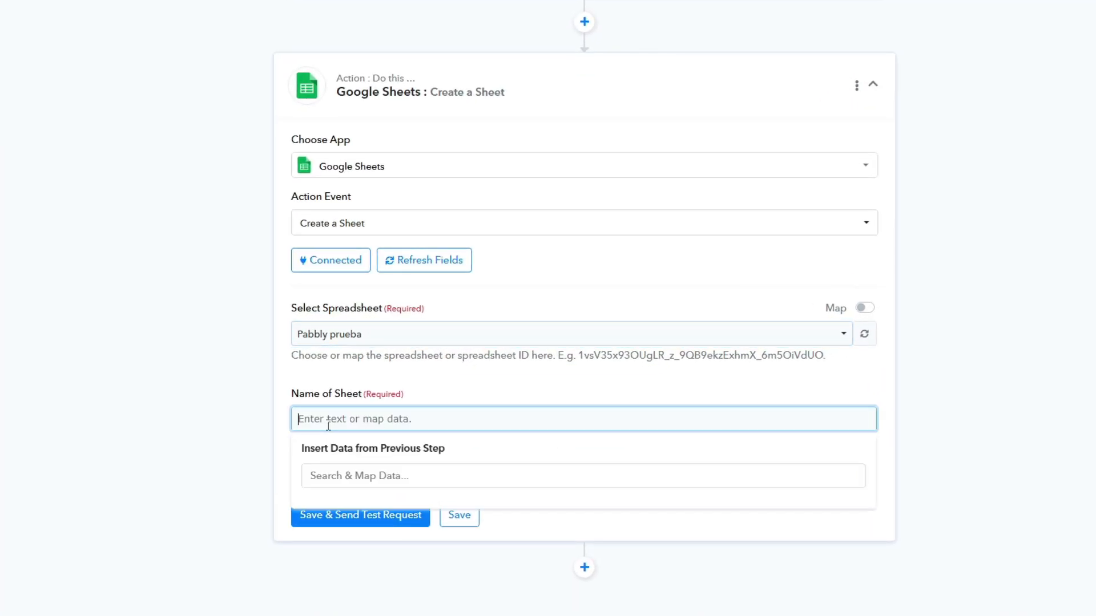
type("B1")
left_click(151, 519)
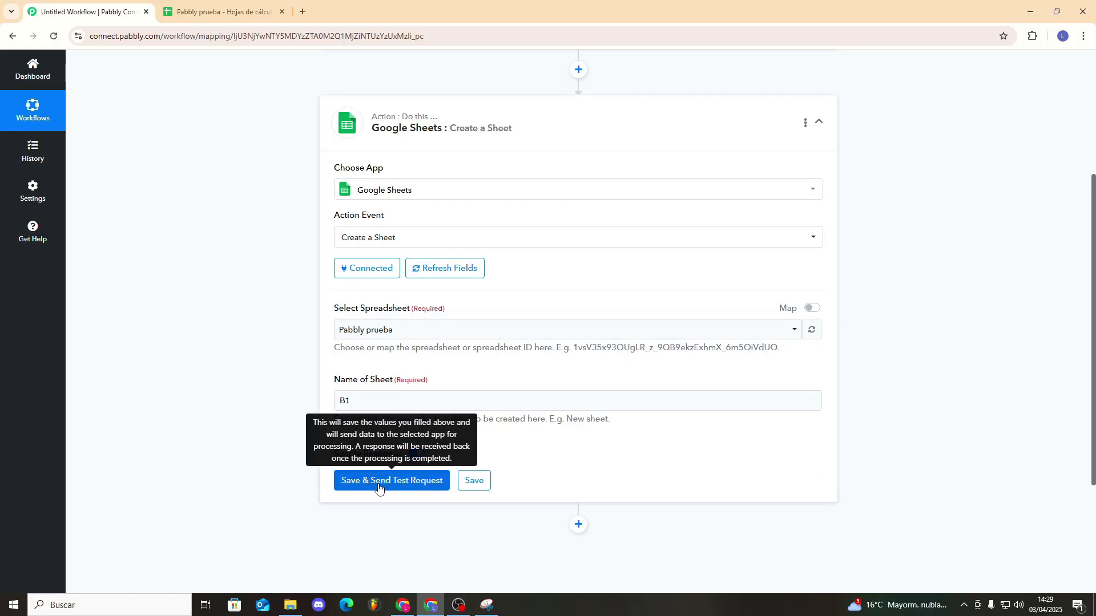
left_click(378, 482)
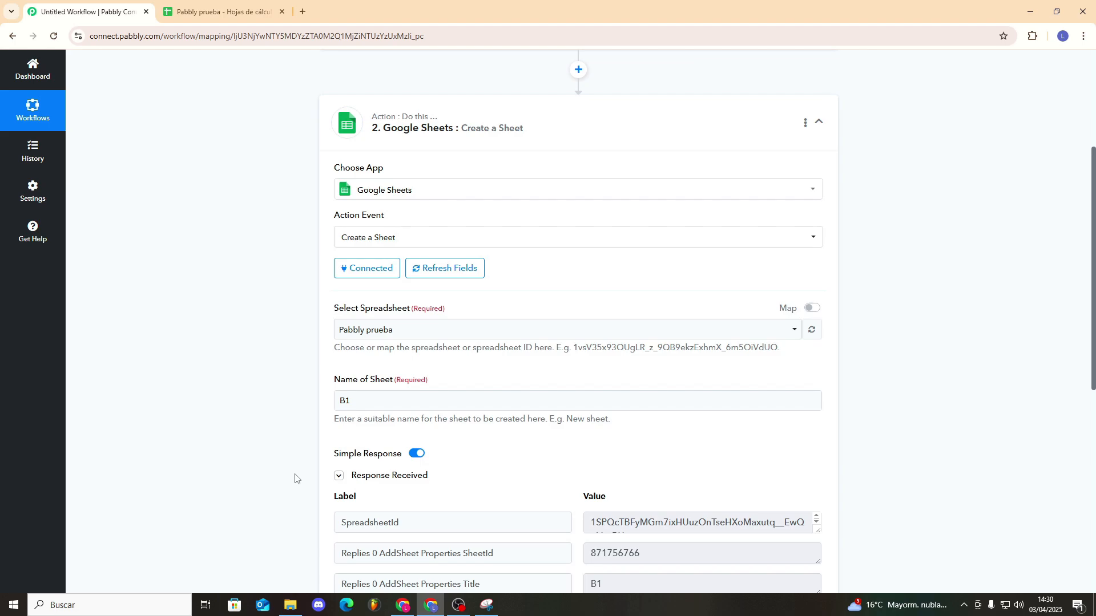
scroll(297, 478, "down", 4)
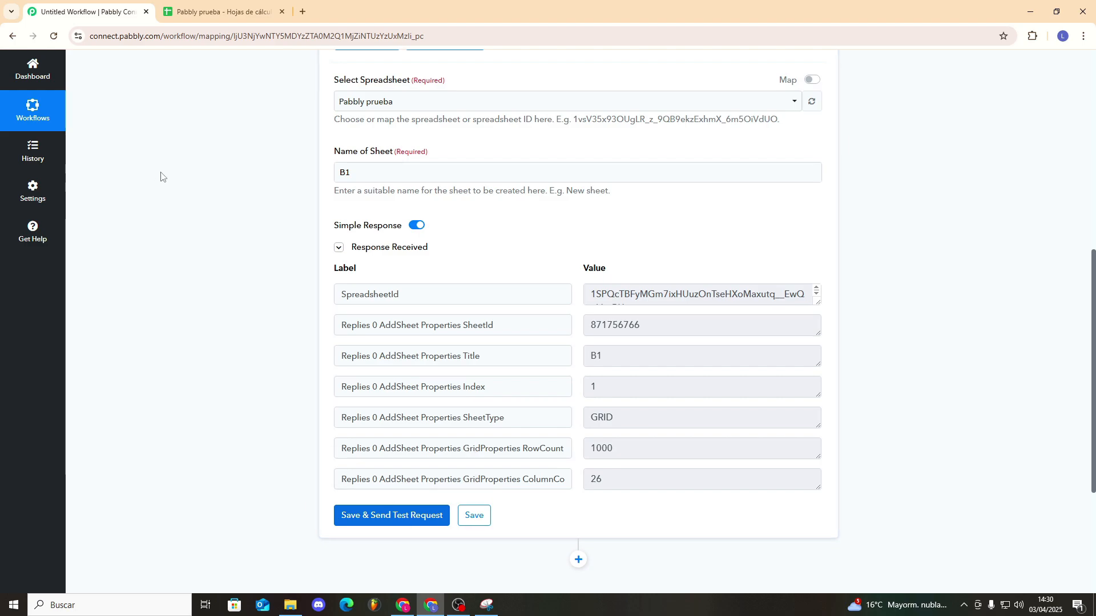
Check the Pabbly prueba spreadsheet for the new B1 sheet, then return to Hoja 1.
left_click(194, 5)
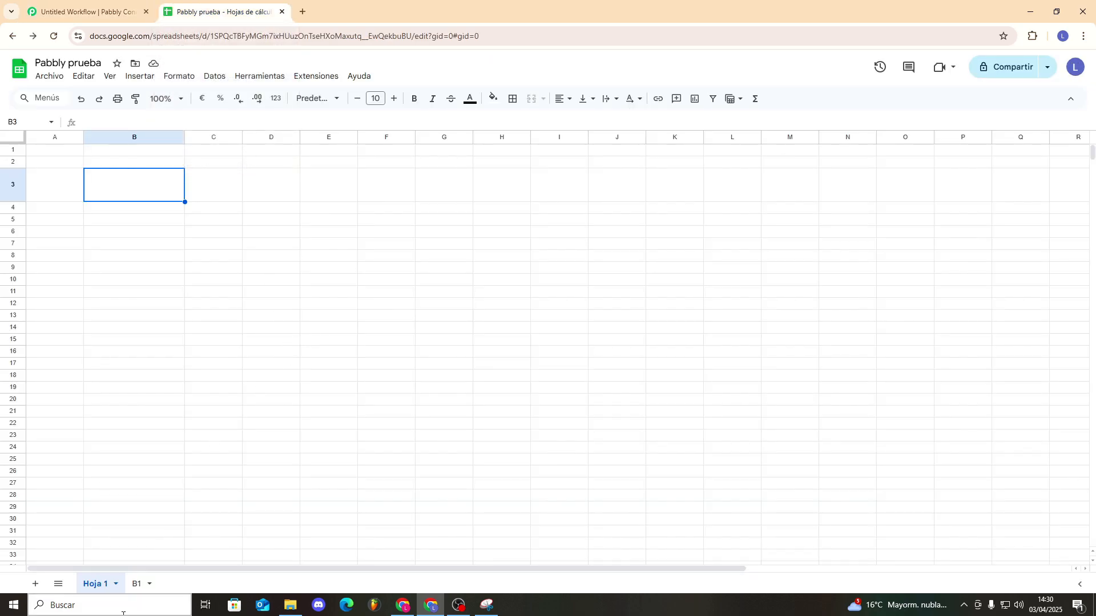
left_click(139, 583)
left_click(109, 582)
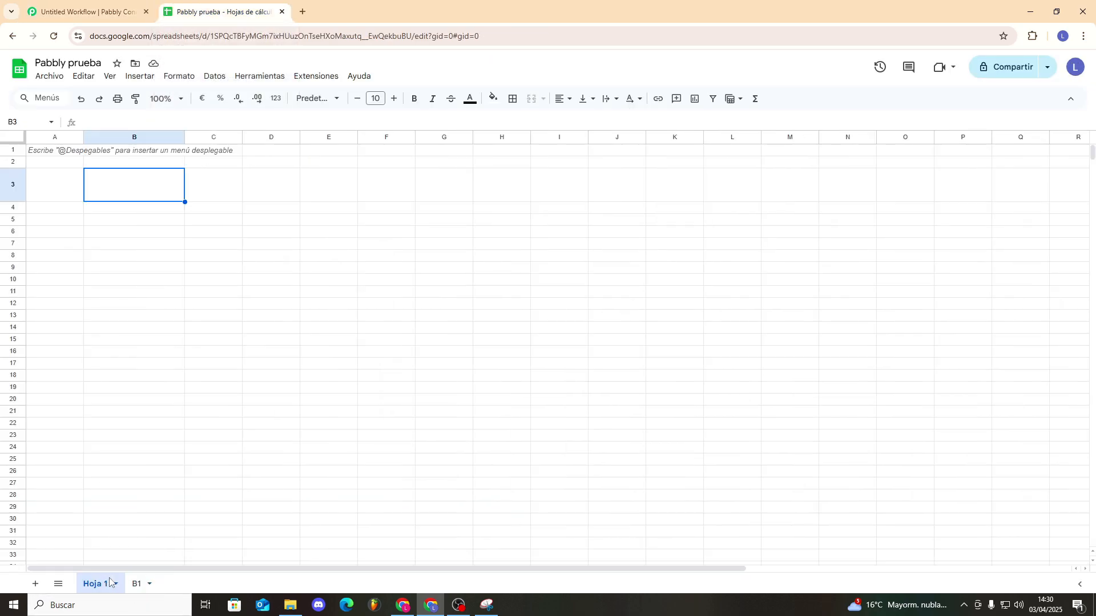
left_click(109, 213)
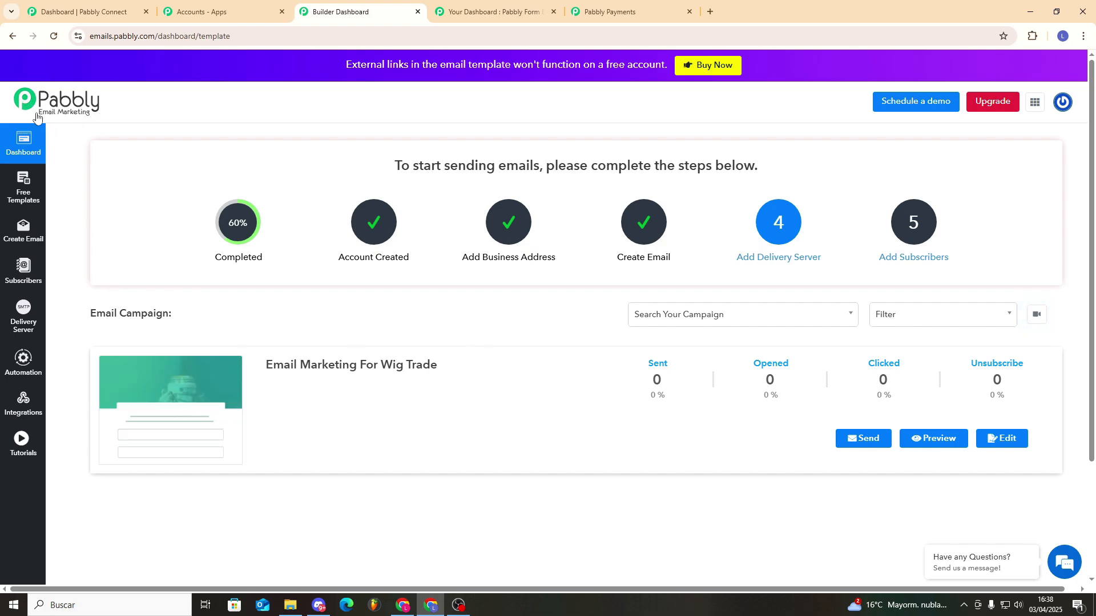
Look over the apps list, the Google Analytics integration, and the Developer API bearer token page.
left_click(1034, 102)
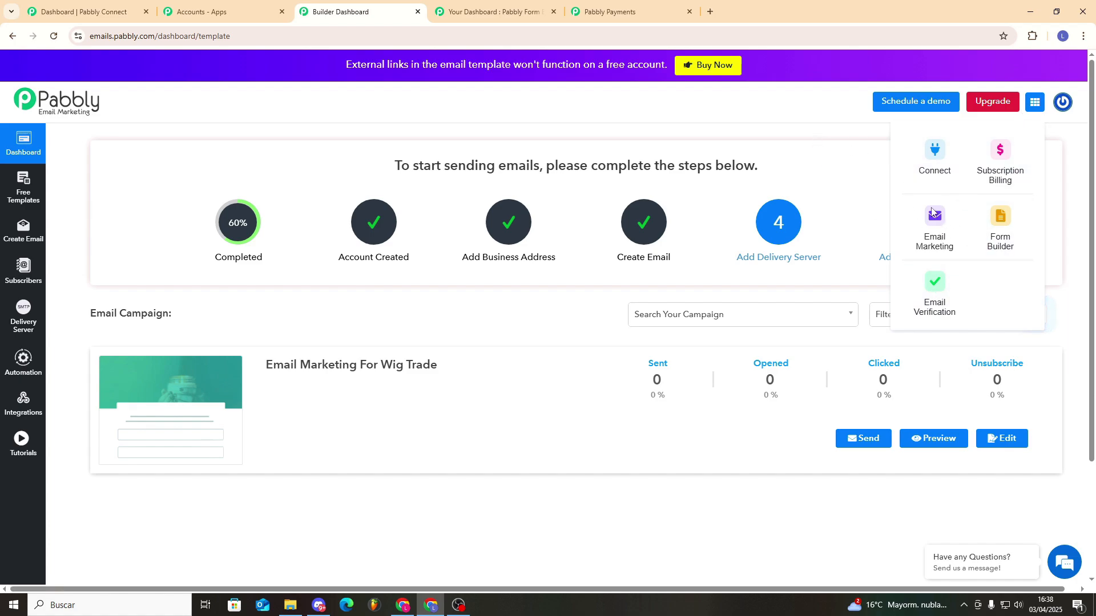
left_click(769, 104)
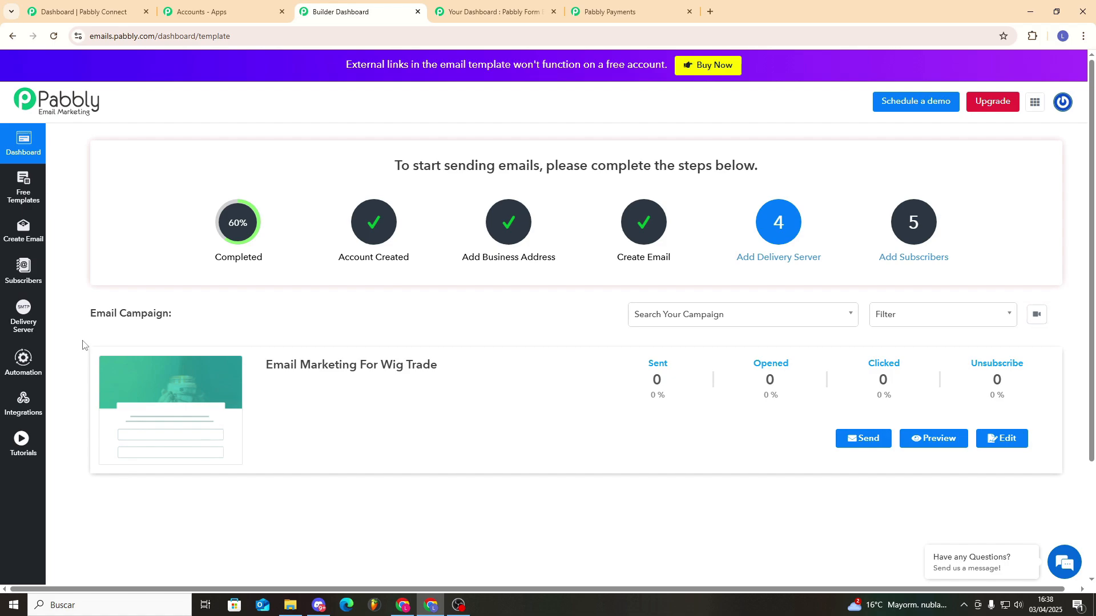
left_click(31, 401)
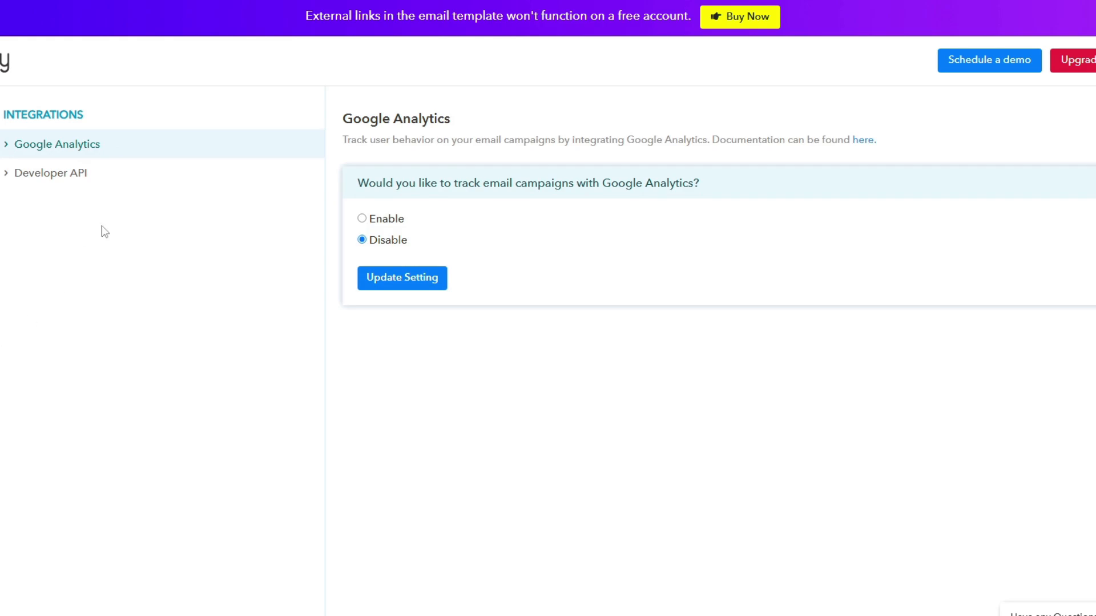
left_click(98, 174)
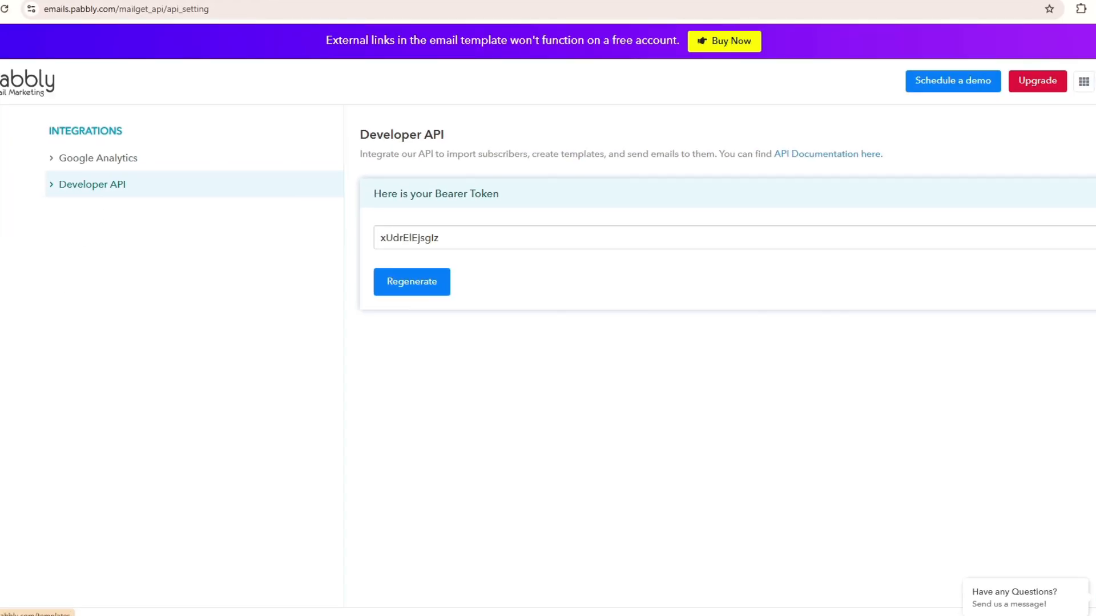
Browse the Fashion Templates in the Free Templates gallery.
left_click(24, 189)
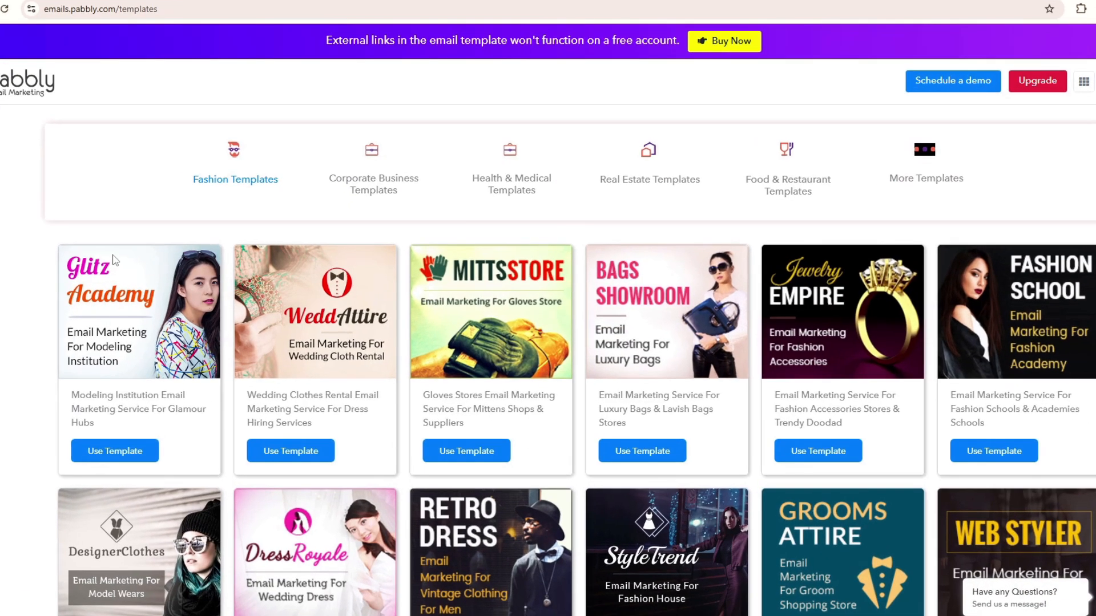
scroll(411, 348, "down", 6)
scroll(449, 359, "up", 5)
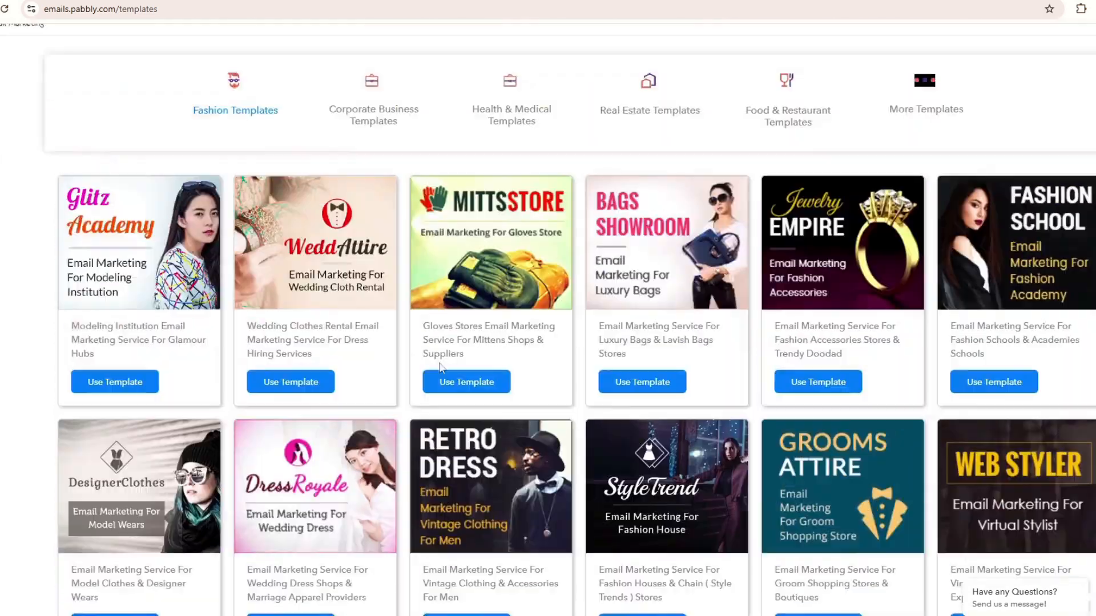
scroll(441, 367, "up", 1)
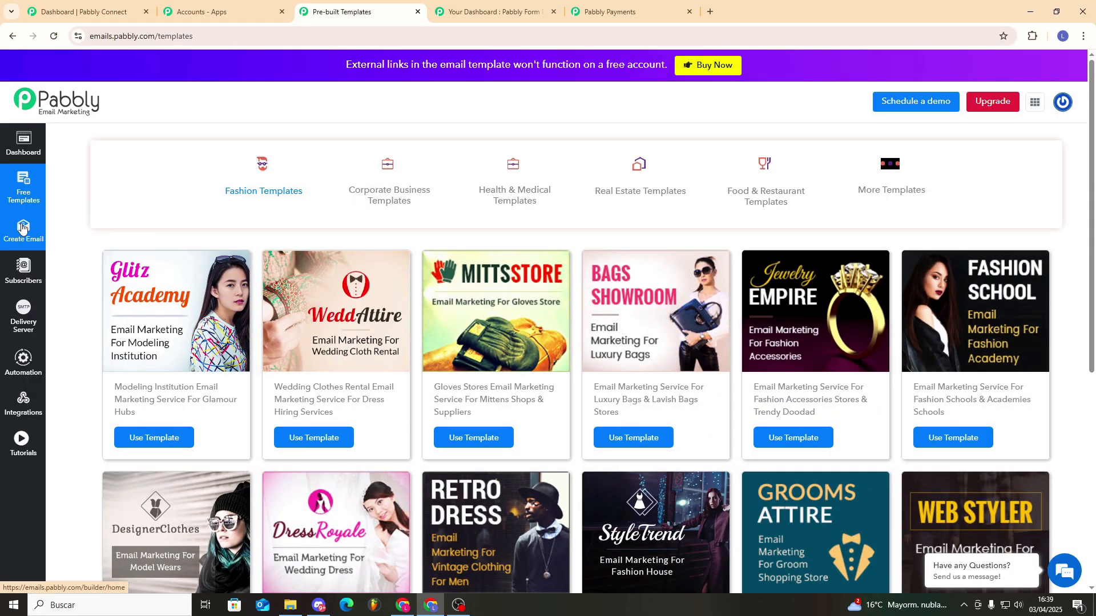
scroll(425, 388, "down", 1)
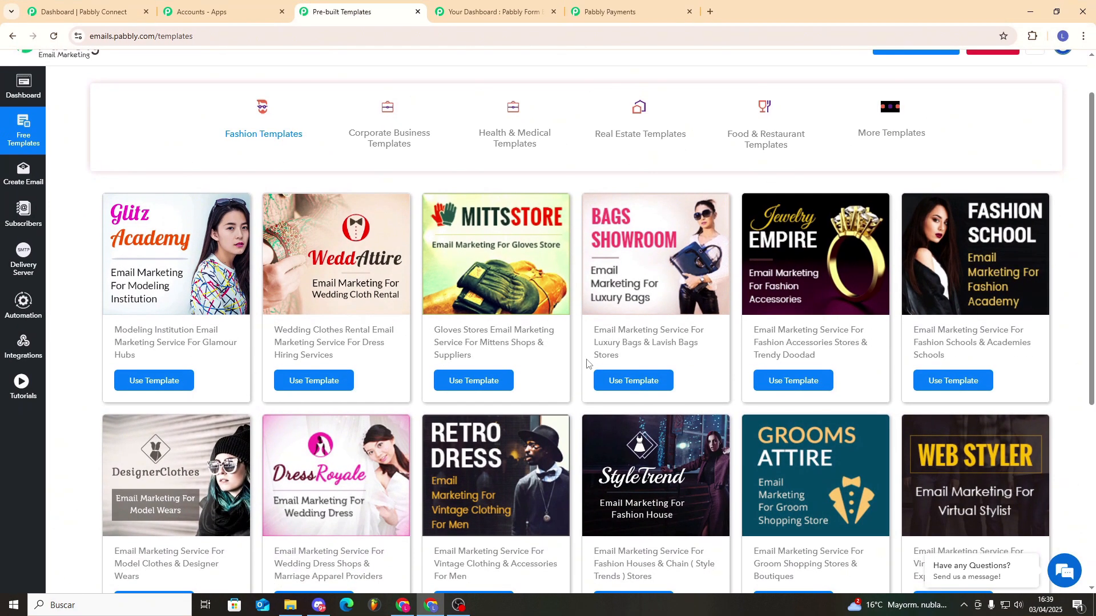
scroll(529, 316, "up", 1)
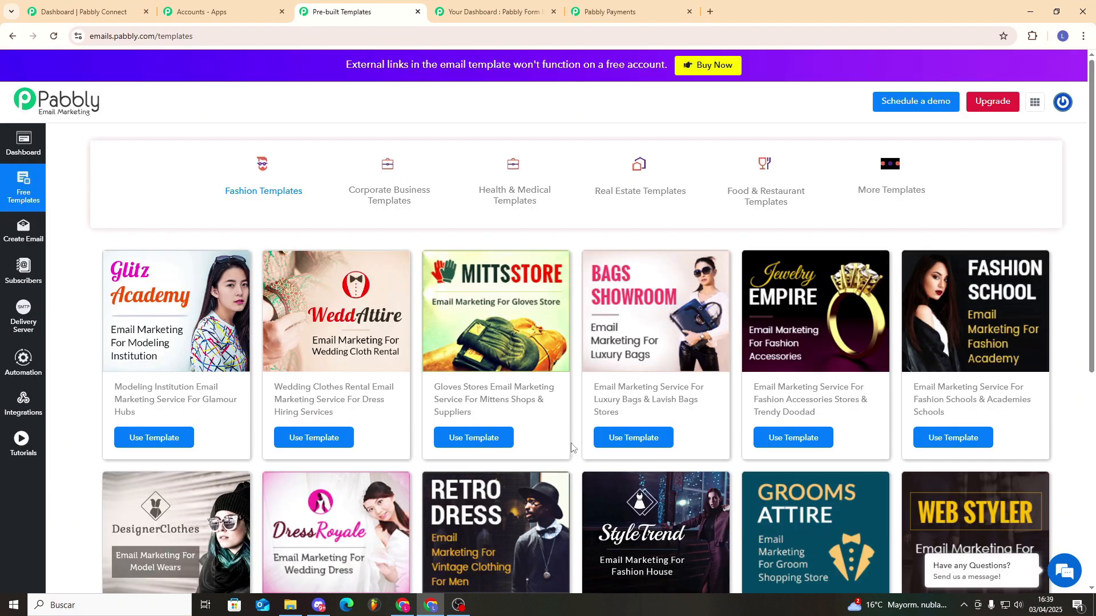
scroll(576, 447, "down", 6)
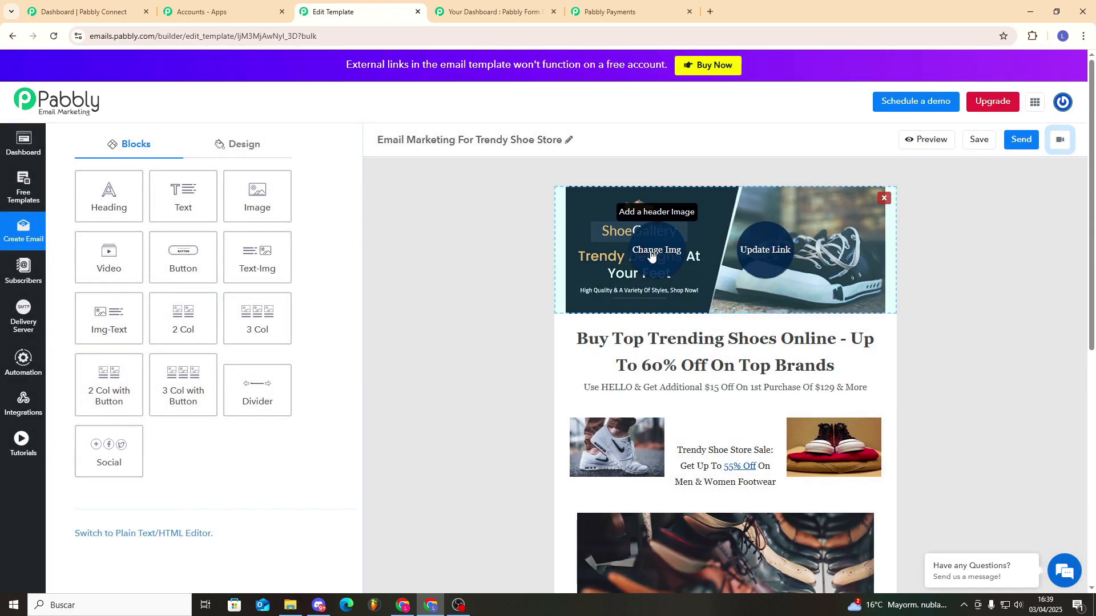
Add a Heading block below the banner, then remove it again.
scroll(766, 345, "down", 7)
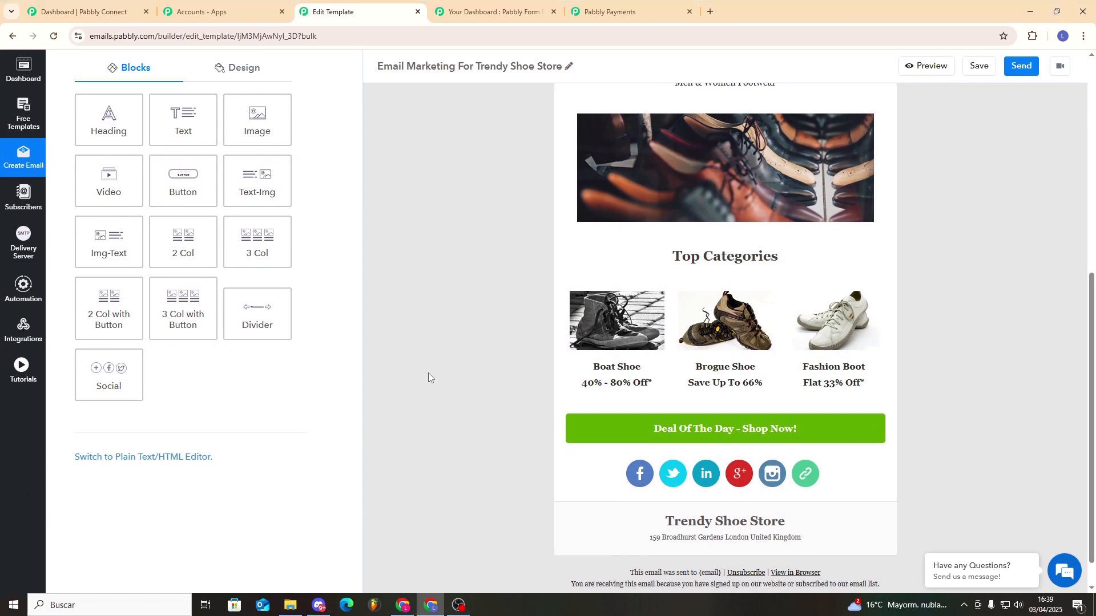
scroll(668, 454, "up", 8)
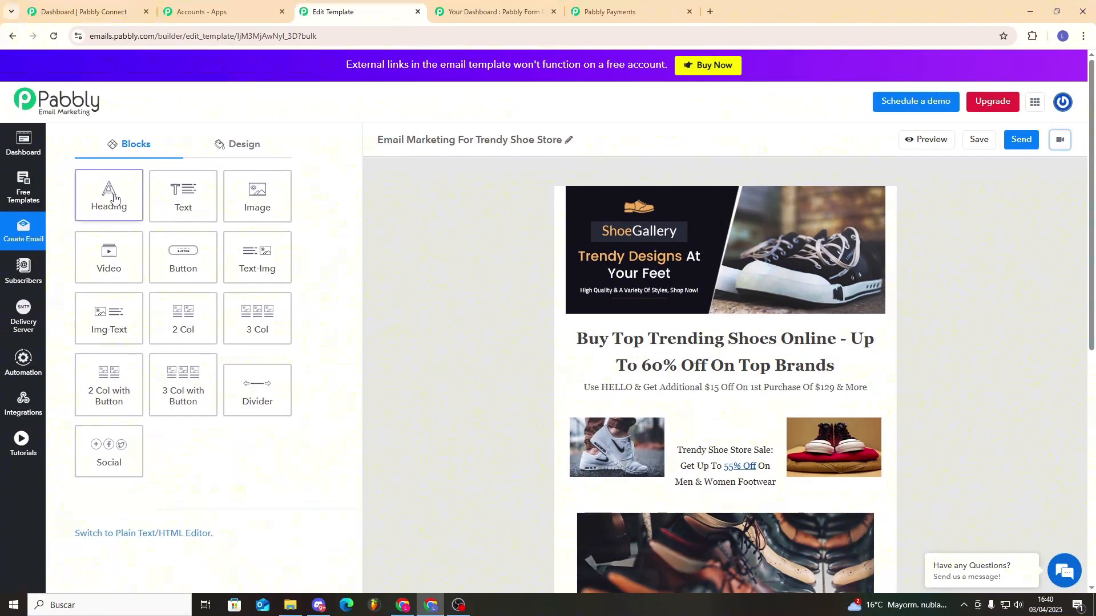
left_click_drag(113, 198, 798, 323)
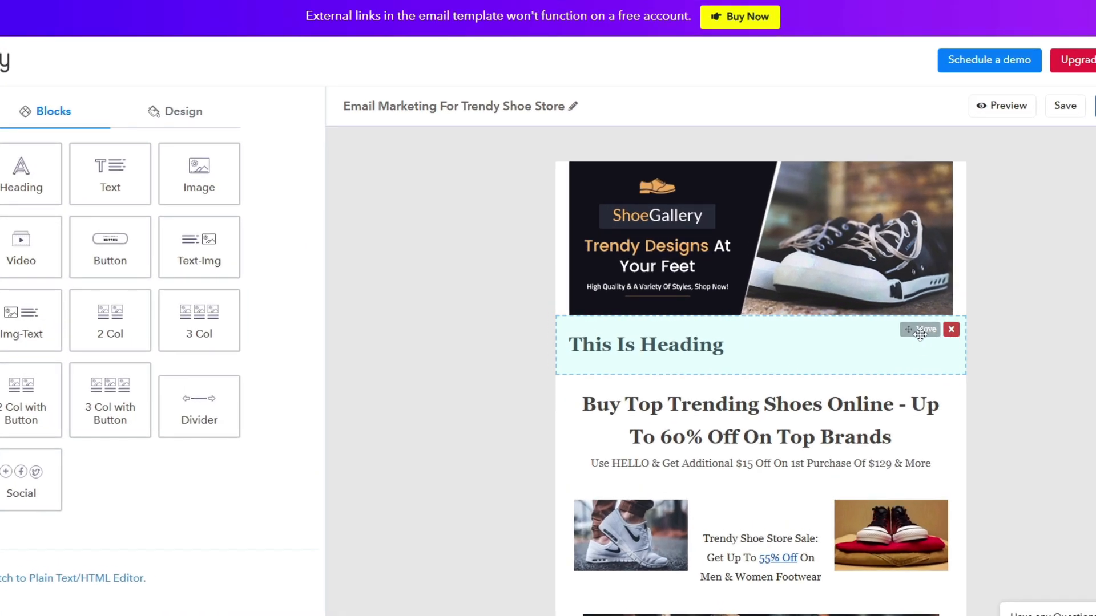
left_click_drag(918, 331, 116, 202)
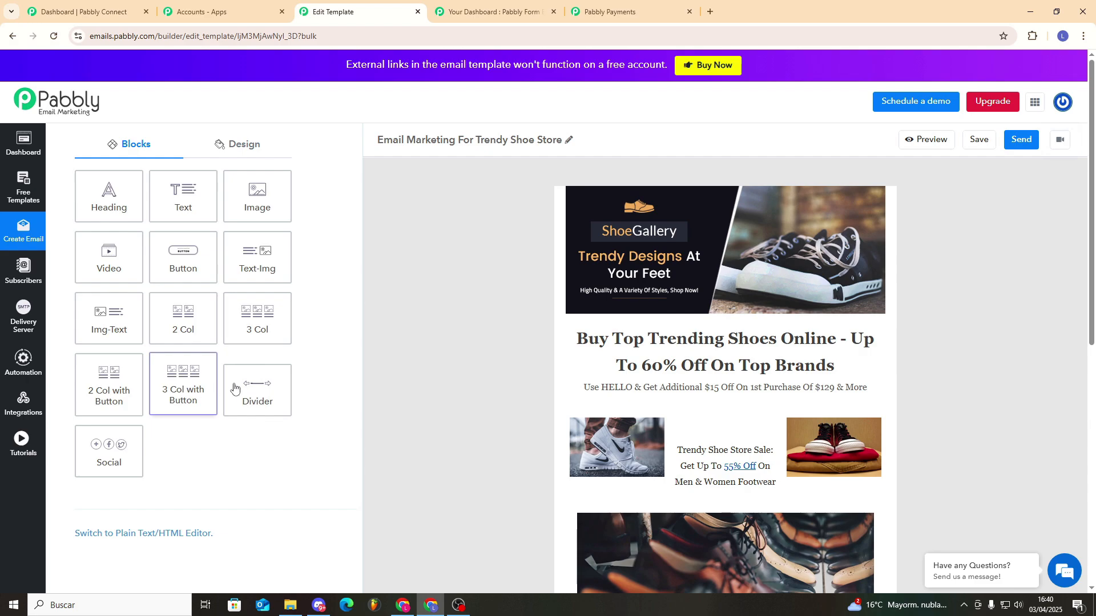
Inspect the Facebook, Twitter and Google icon links in the social block, then close its editor.
scroll(645, 434, "down", 4)
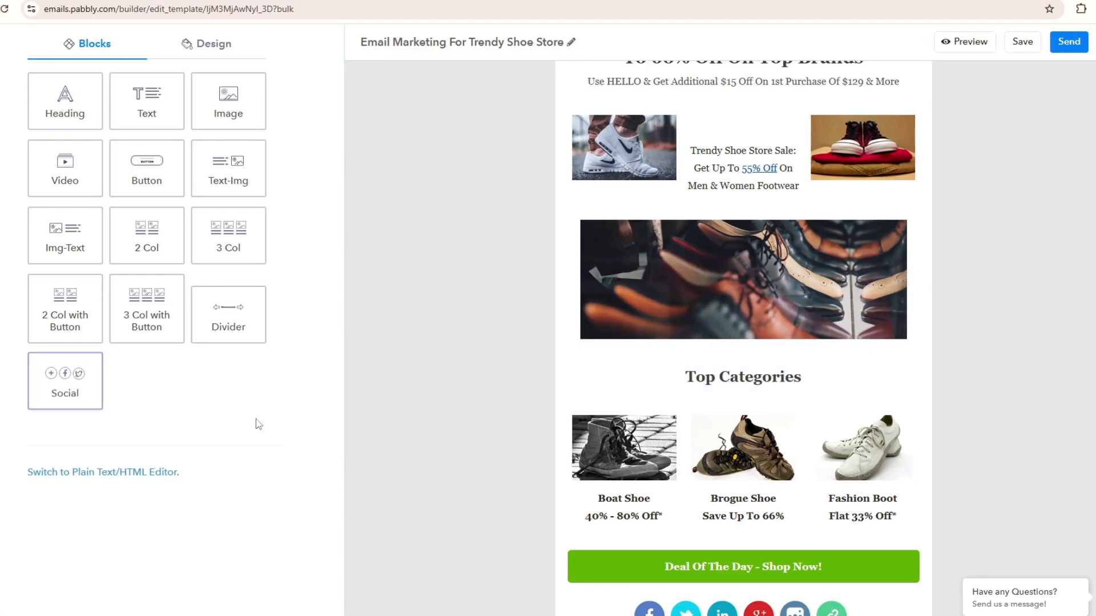
scroll(776, 495, "down", 1)
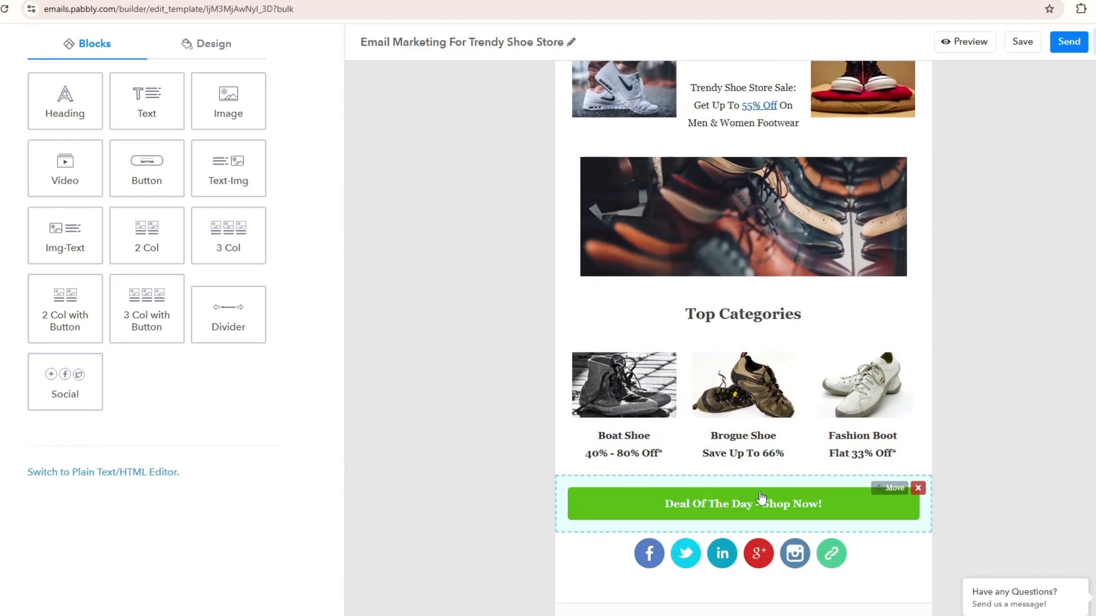
left_click(739, 556)
left_click(687, 397)
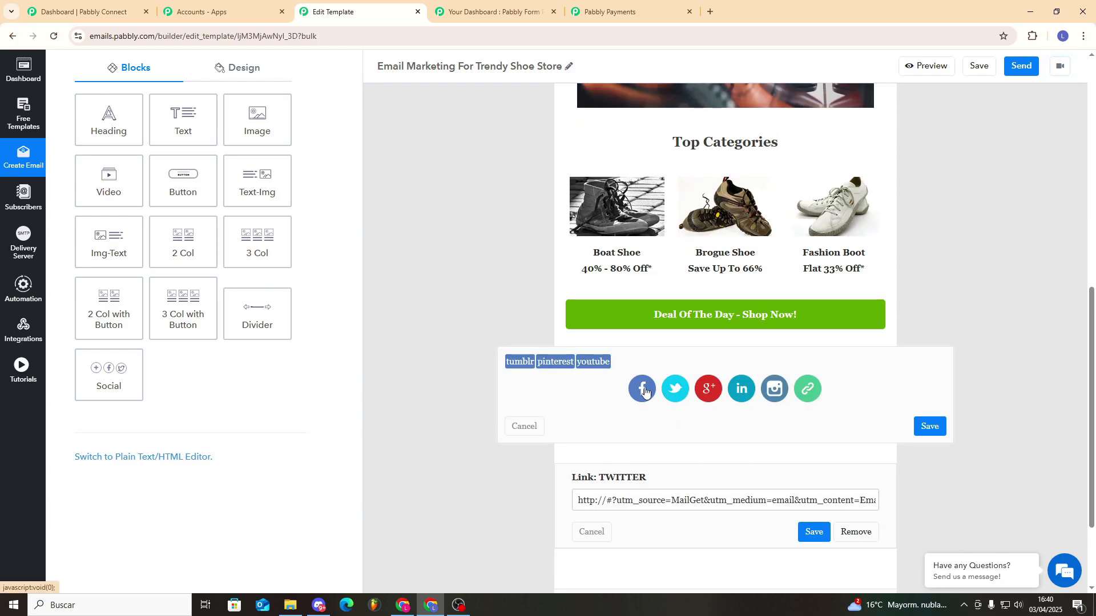
left_click(644, 389)
left_click(675, 389)
left_click(715, 388)
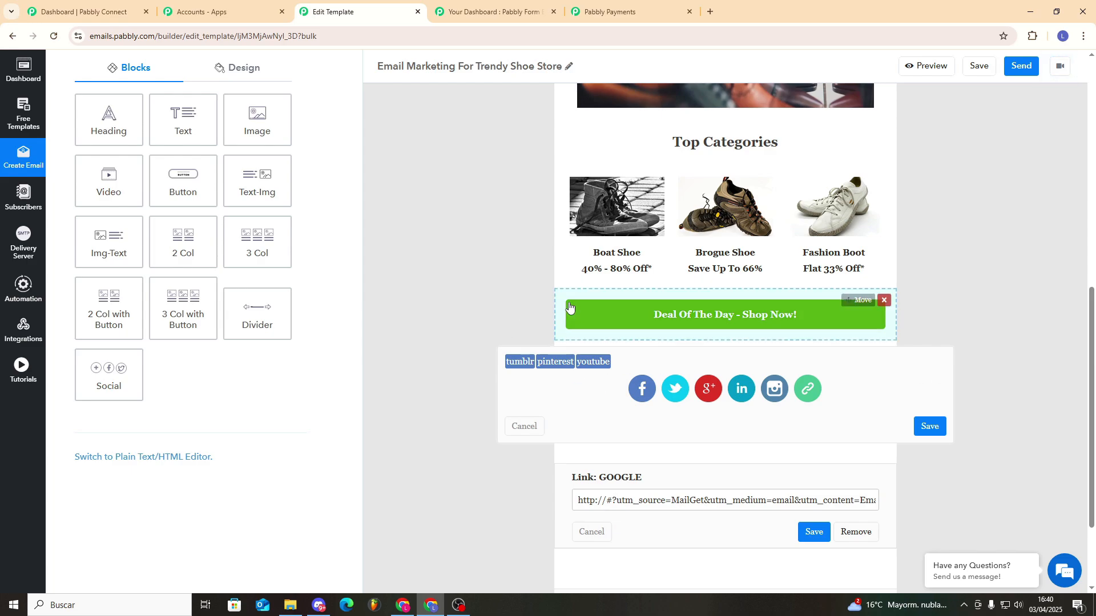
scroll(833, 279, "up", 10)
scroll(926, 351, "down", 7)
scroll(926, 354, "down", 4)
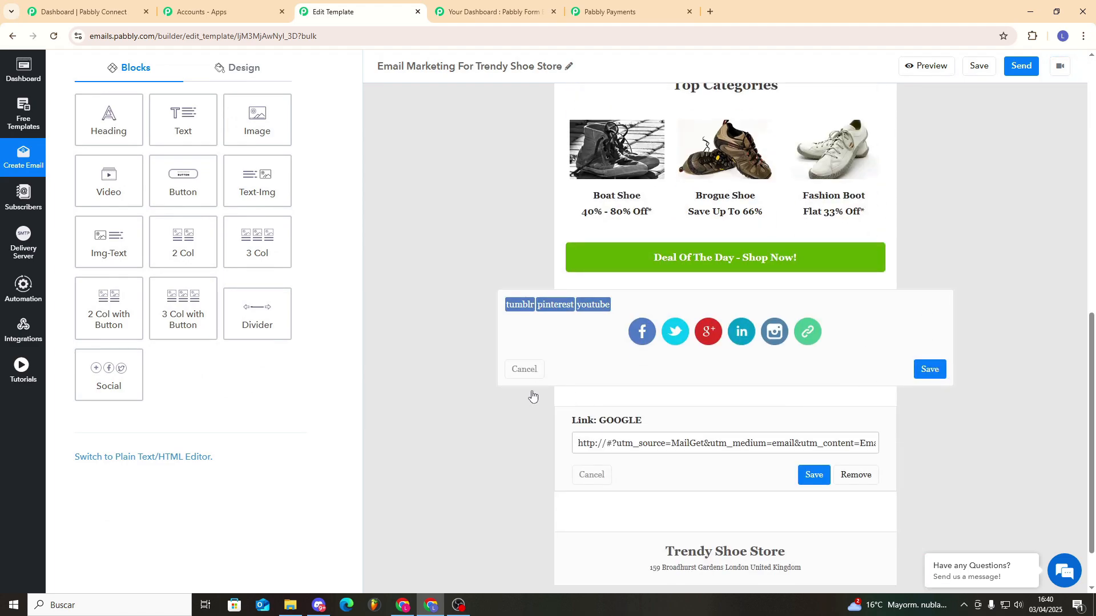
left_click(539, 365)
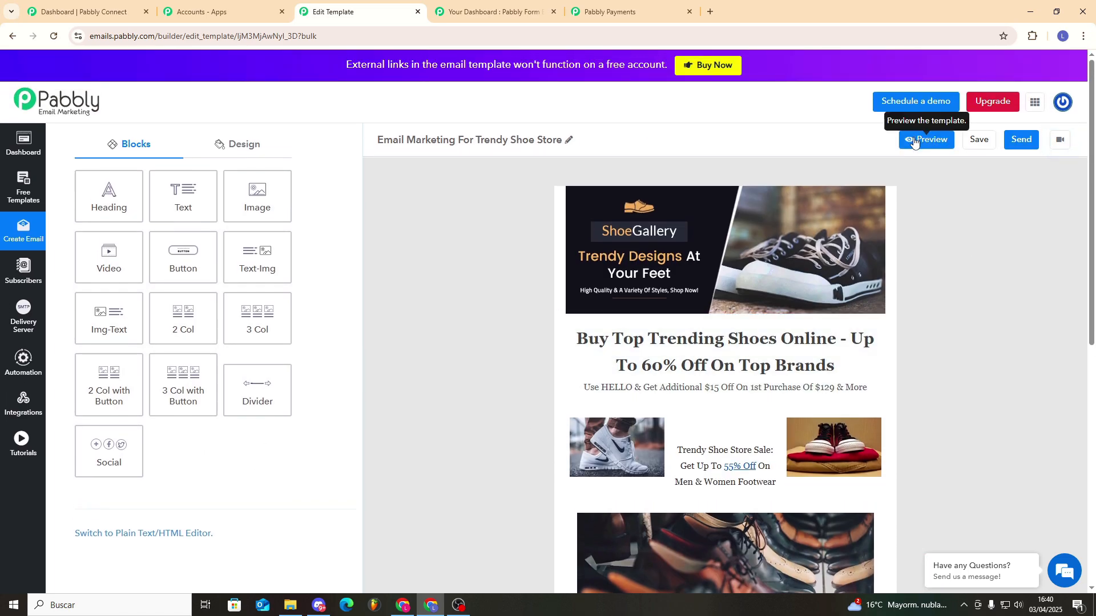
Preview the Trendy Shoe Store email, then save the template and start sending it.
left_click(915, 140)
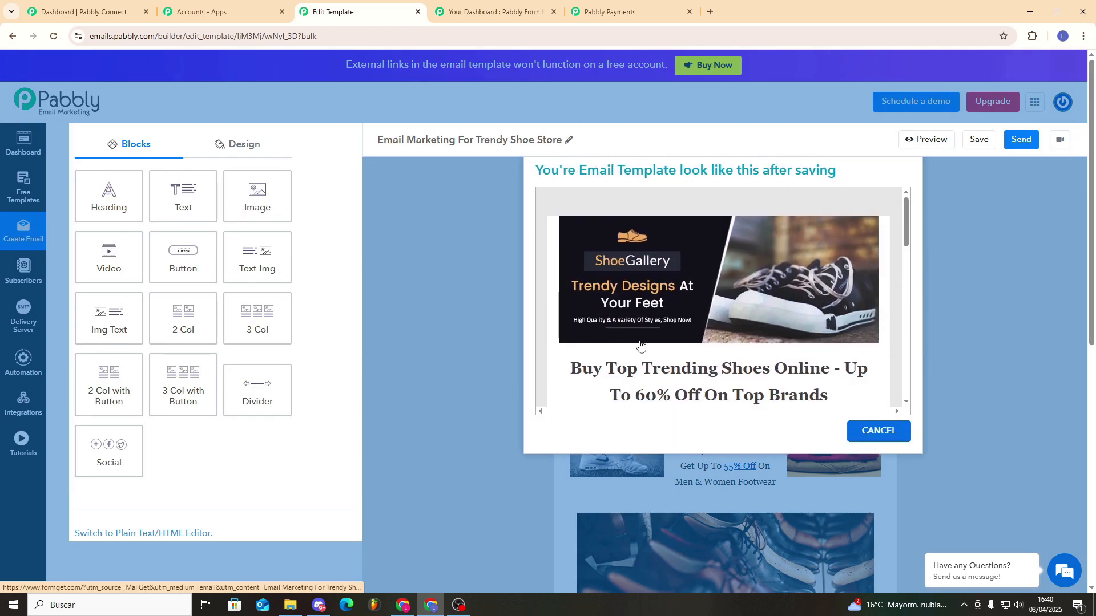
scroll(776, 328, "down", 17)
scroll(824, 346, "up", 8)
scroll(824, 345, "up", 5)
left_click(891, 431)
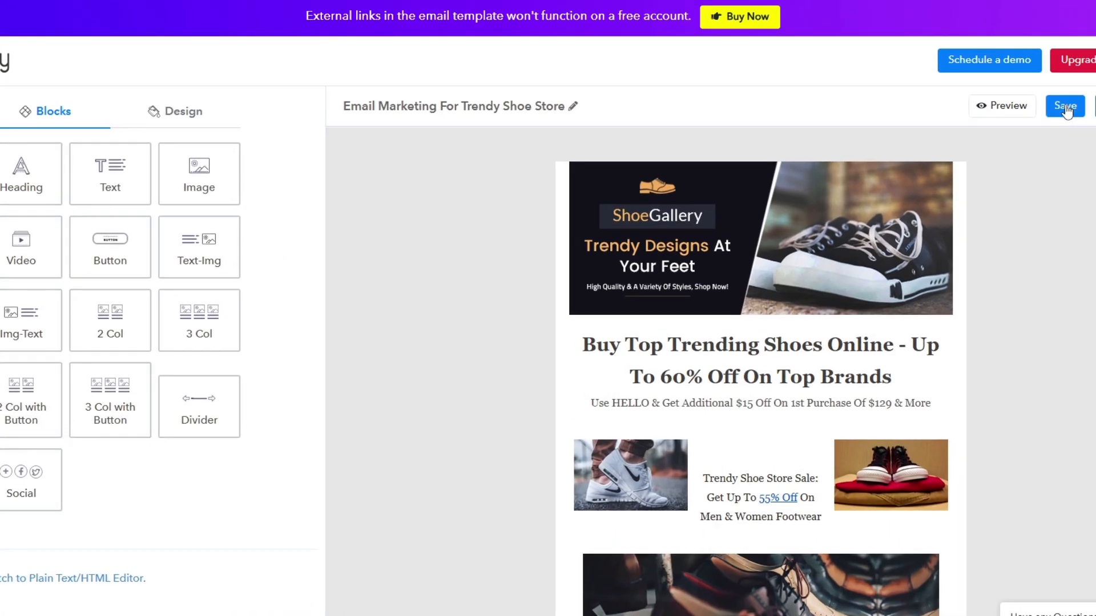
left_click(1065, 108)
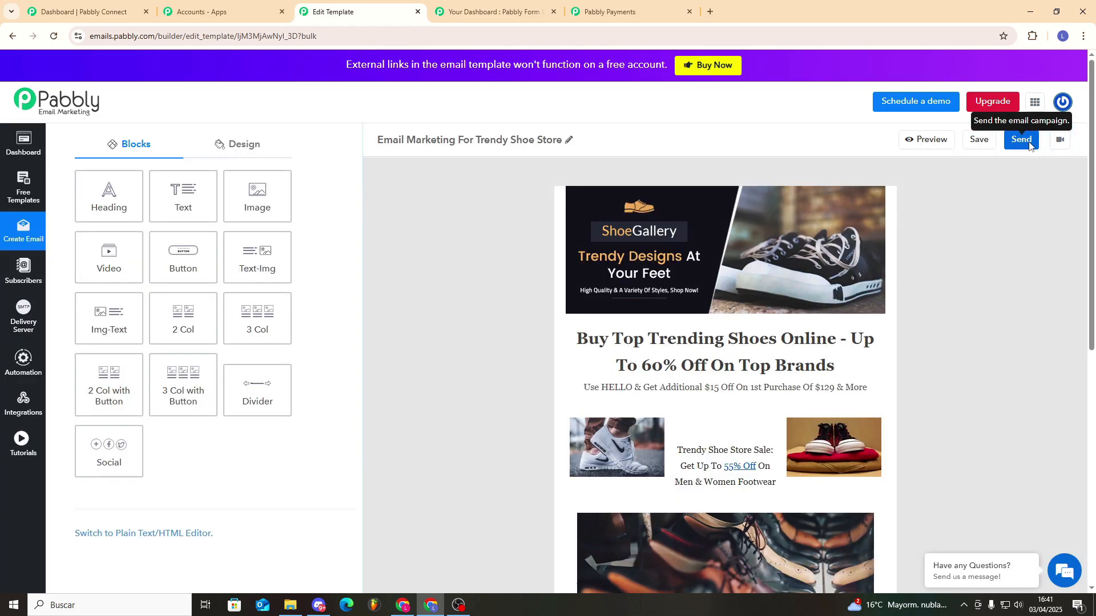
left_click(1029, 142)
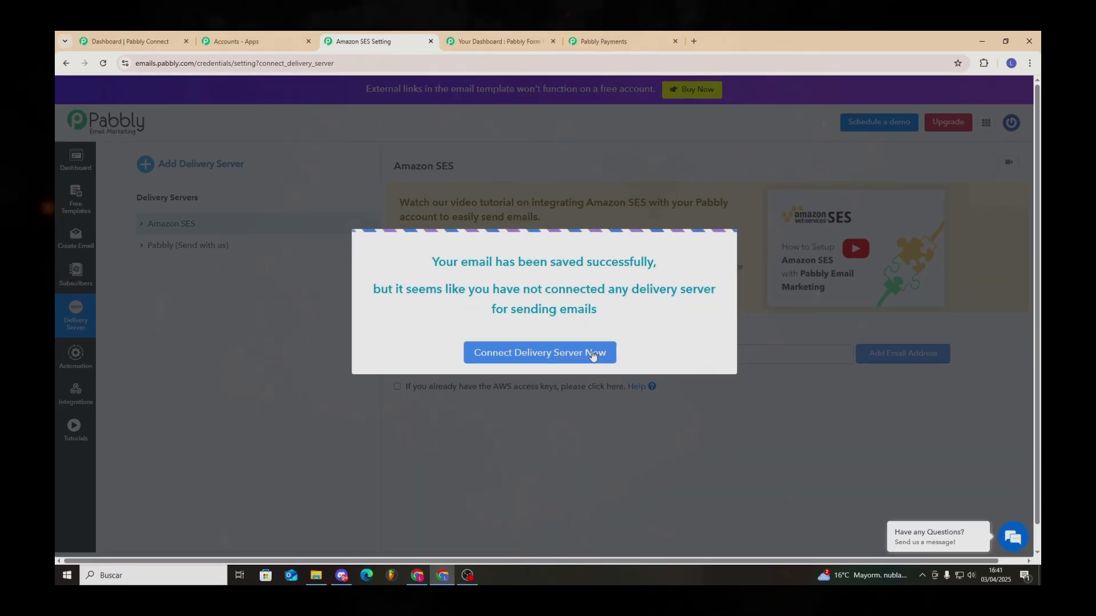
Dismiss the delivery server prompt, select Pabbly (Send with us), and open Add Sender Email.
left_click(600, 362)
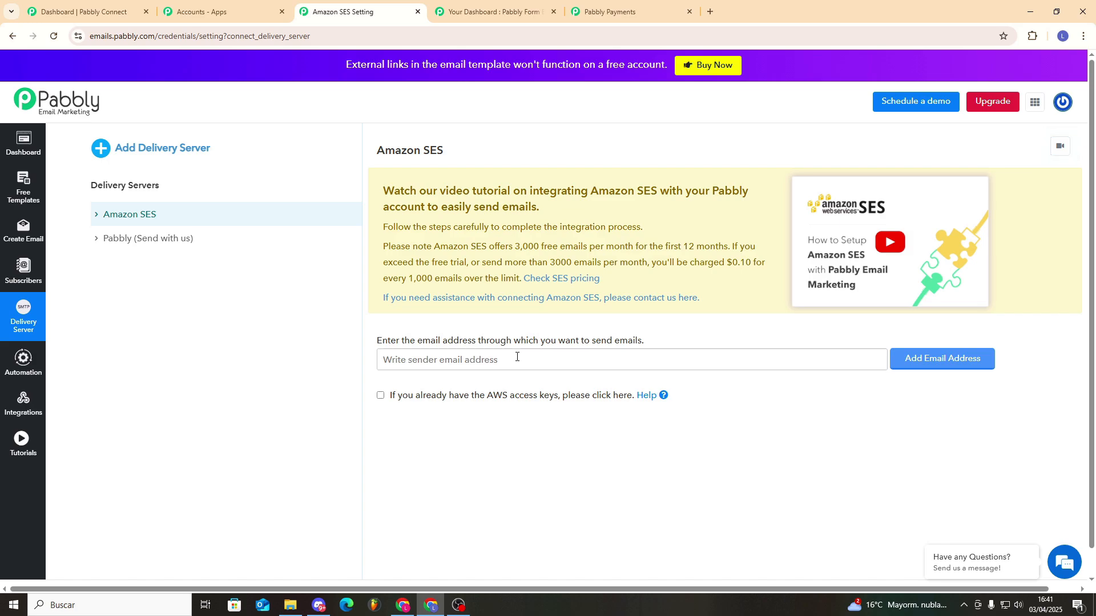
left_click(516, 358)
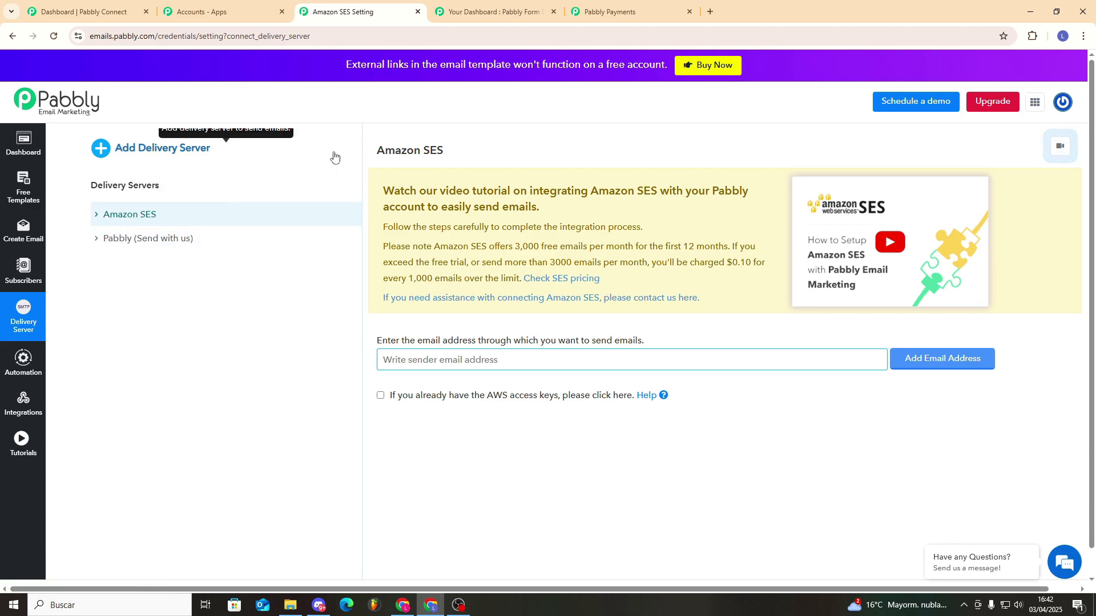
left_click(191, 243)
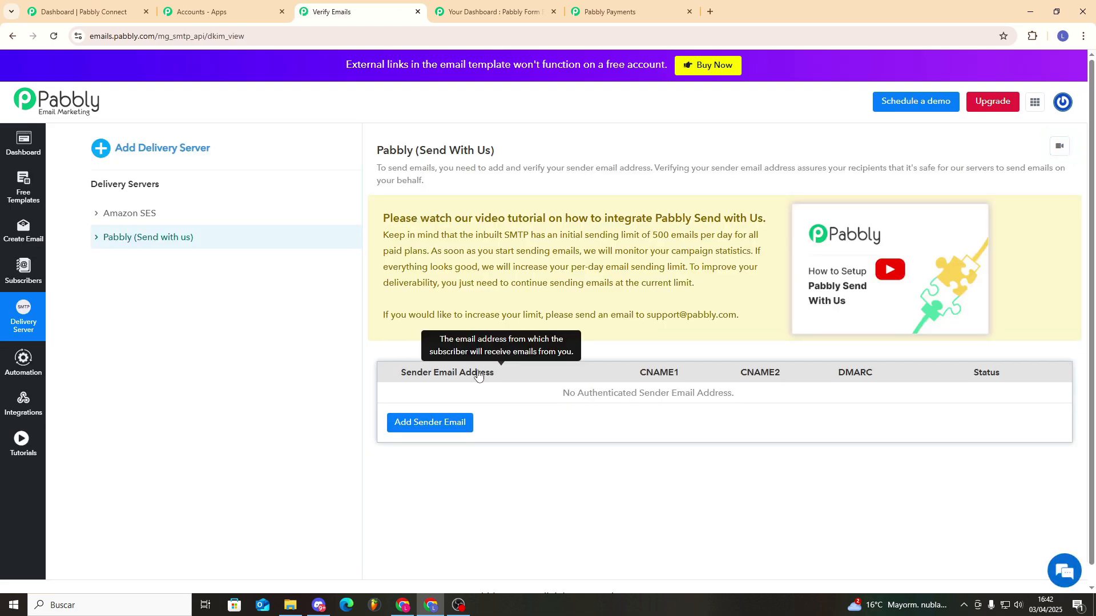
left_click(441, 432)
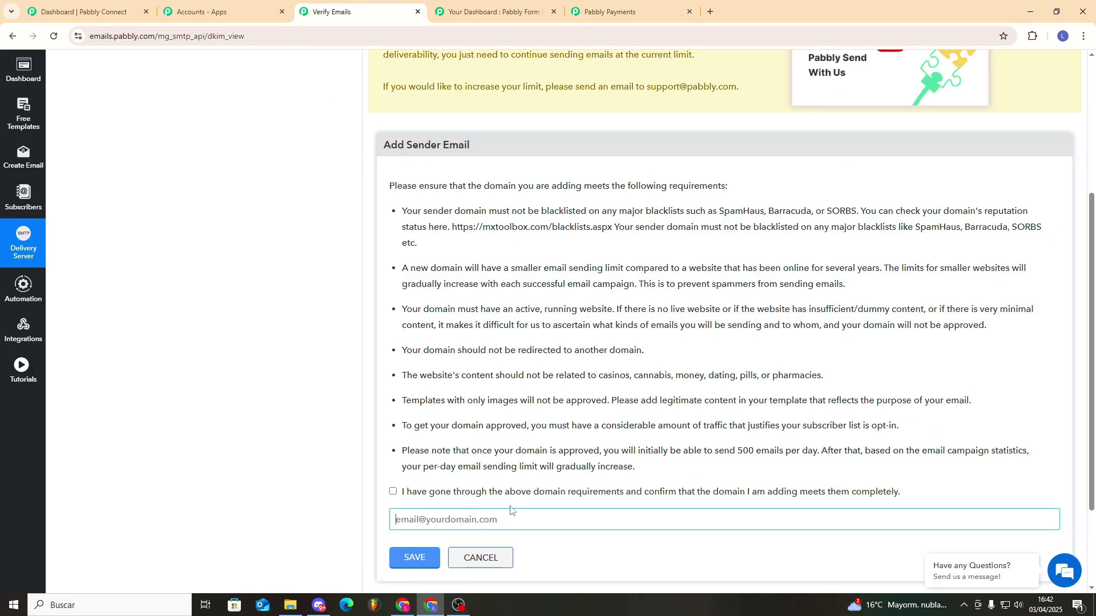
scroll(566, 453, "up", 4)
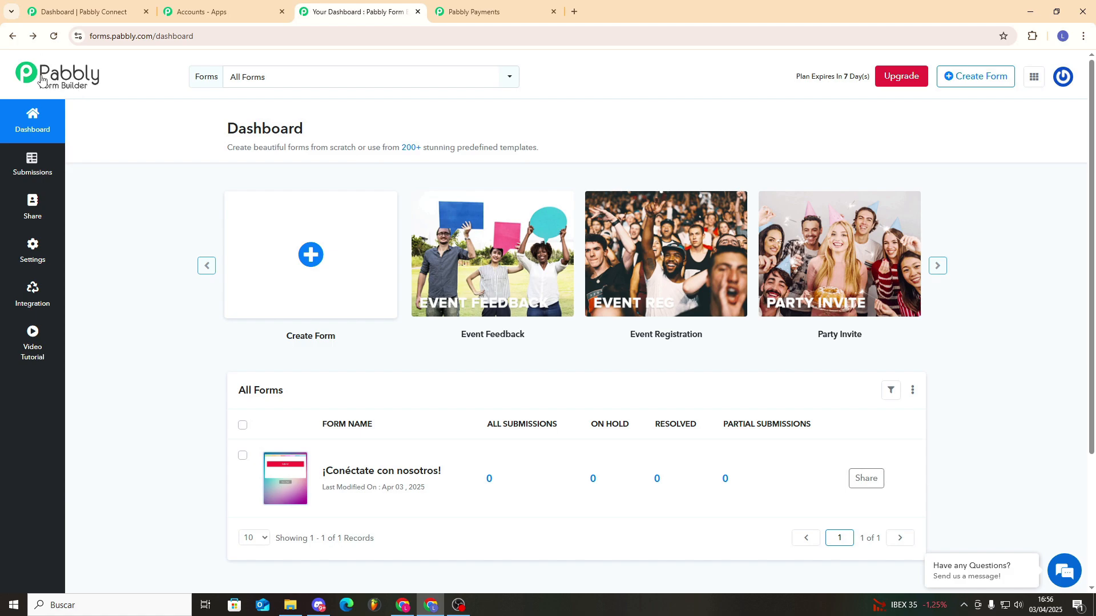
Browse the form template carousel and open the Event Feedback form's public page.
left_click(1034, 78)
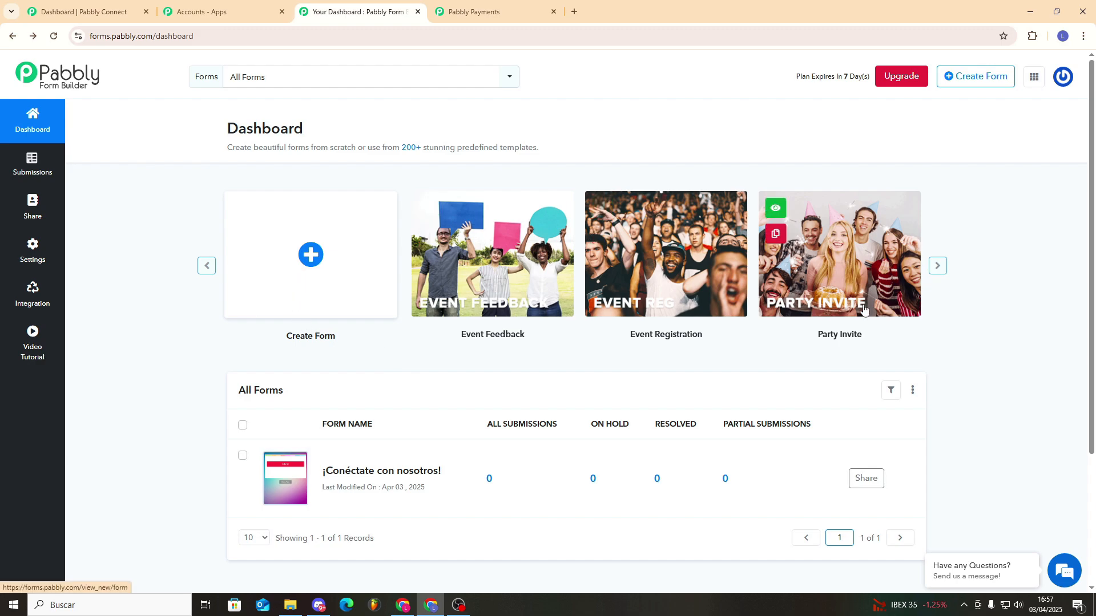
left_click(207, 266)
left_click(206, 265)
left_click(936, 267)
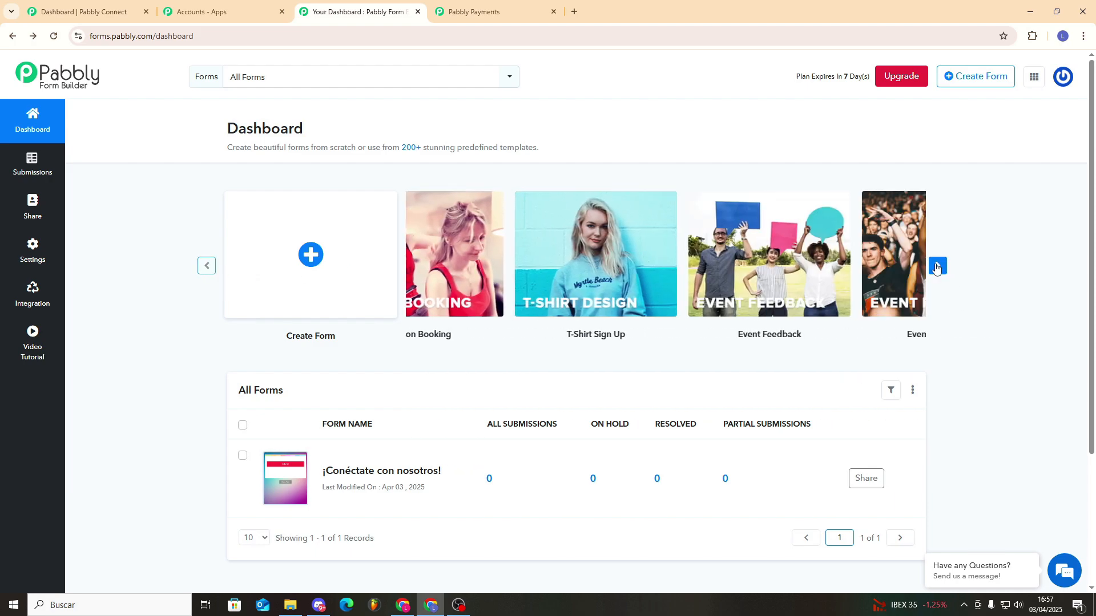
mouse_move(431, 235)
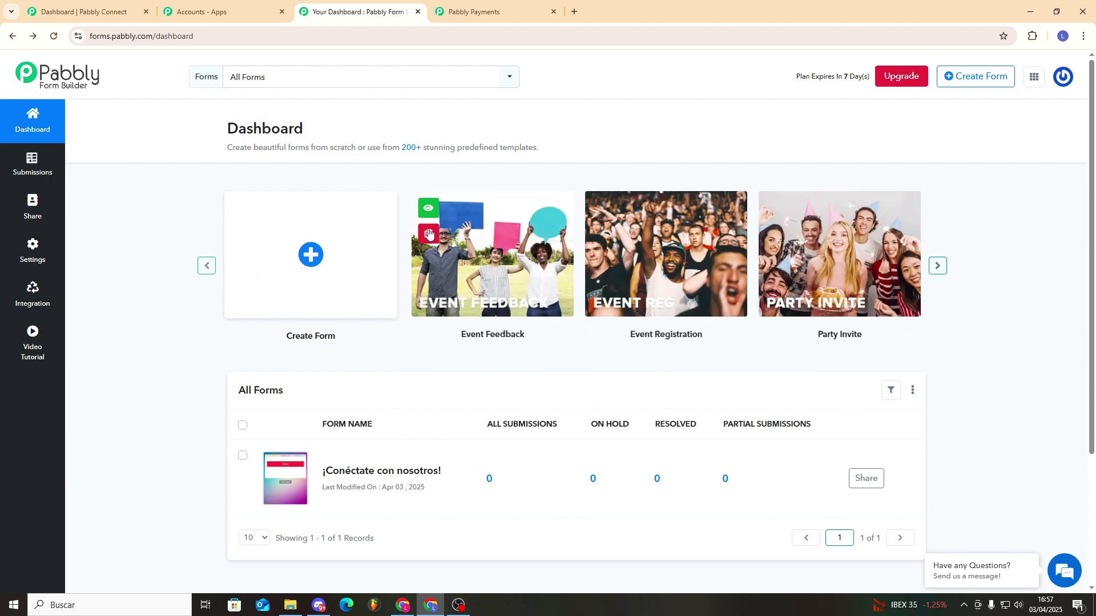
left_click(418, 200)
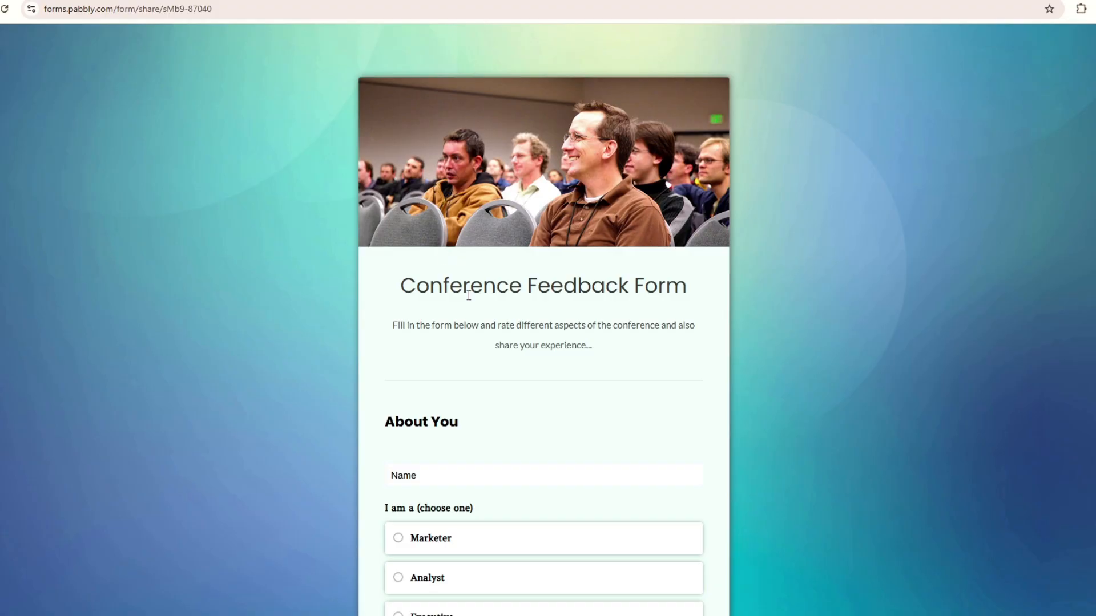
Fill in sample answers: Executive role, 4 or more, Healthcare, Advertising, E-mail Marketing, Globalization.
scroll(465, 342, "down", 3)
left_click(430, 353)
left_click(448, 428)
scroll(457, 425, "down", 3)
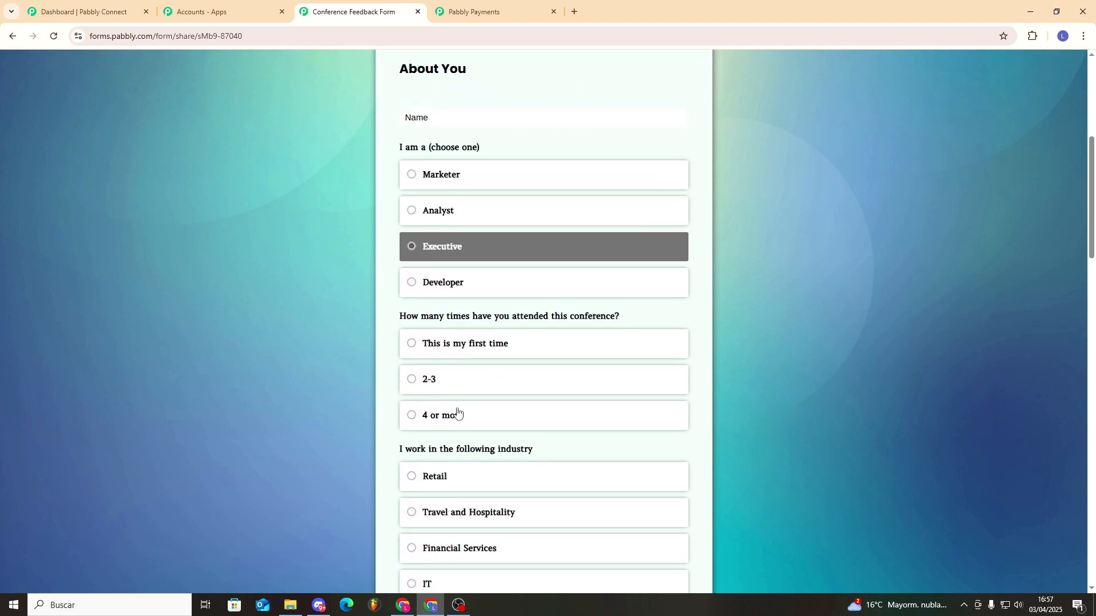
left_click(457, 412)
scroll(480, 405, "down", 6)
left_click(460, 350)
scroll(428, 341, "down", 2)
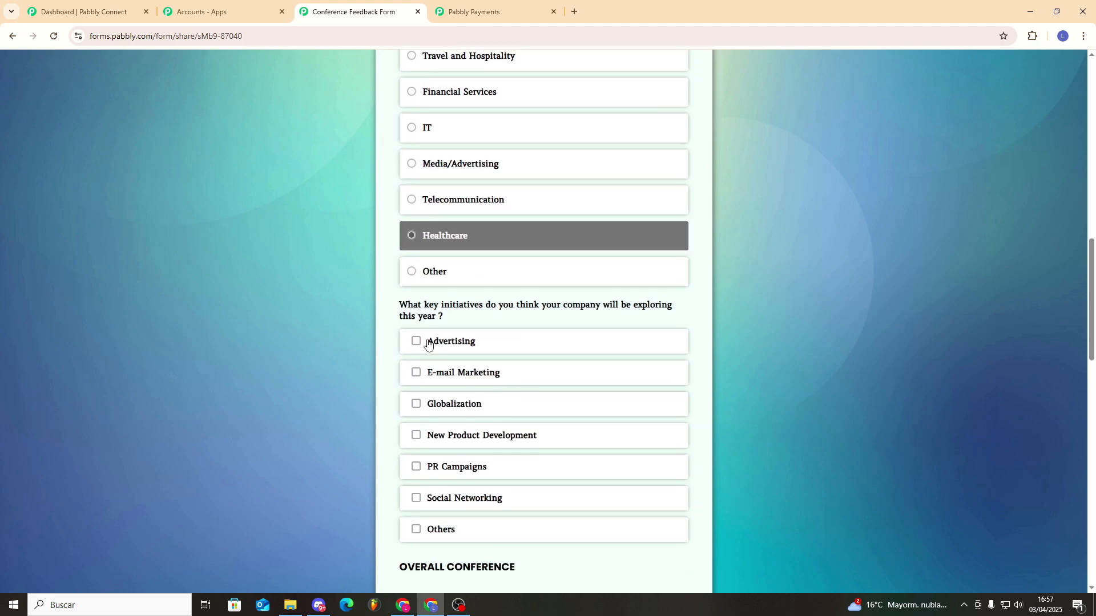
left_click(428, 342)
left_click(434, 373)
left_click(440, 404)
Leave the template preview and return to the Form Builder dashboard.
scroll(464, 396, "up", 10)
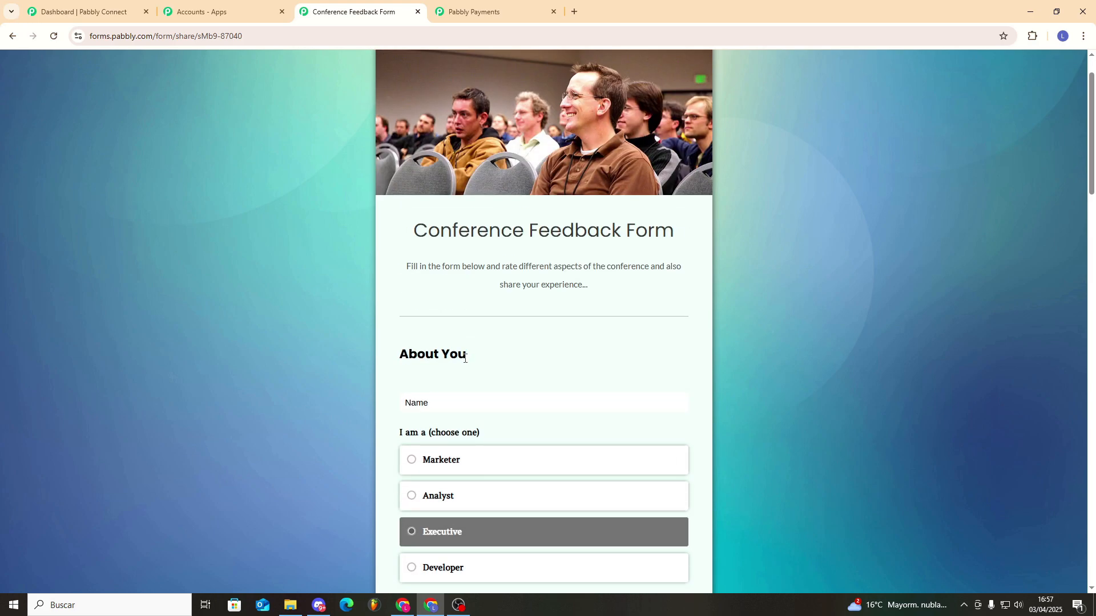
scroll(464, 361, "up", 1)
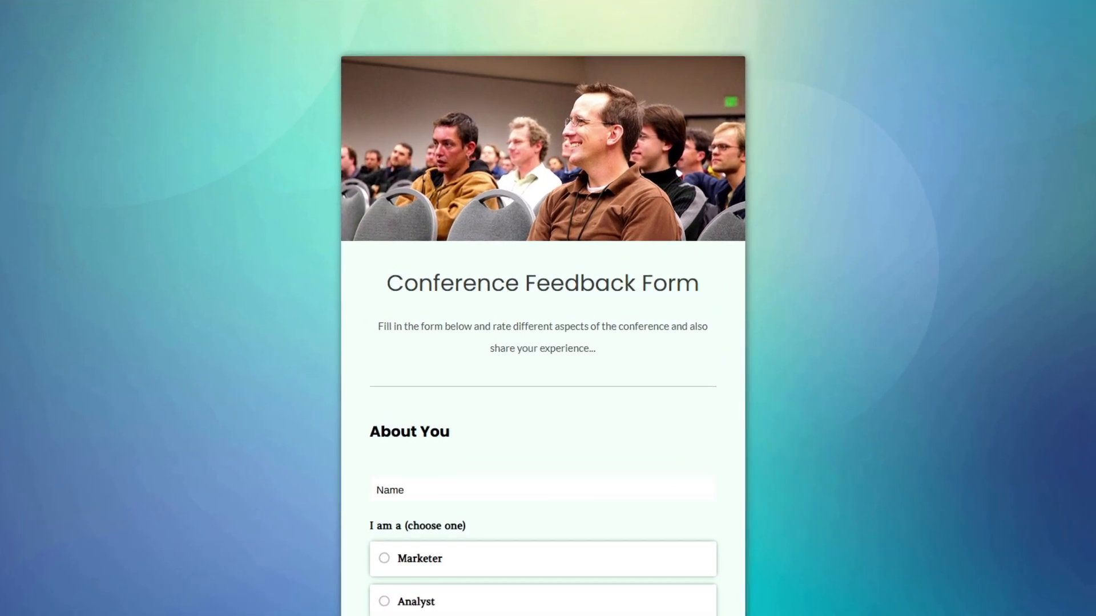
left_click(13, 36)
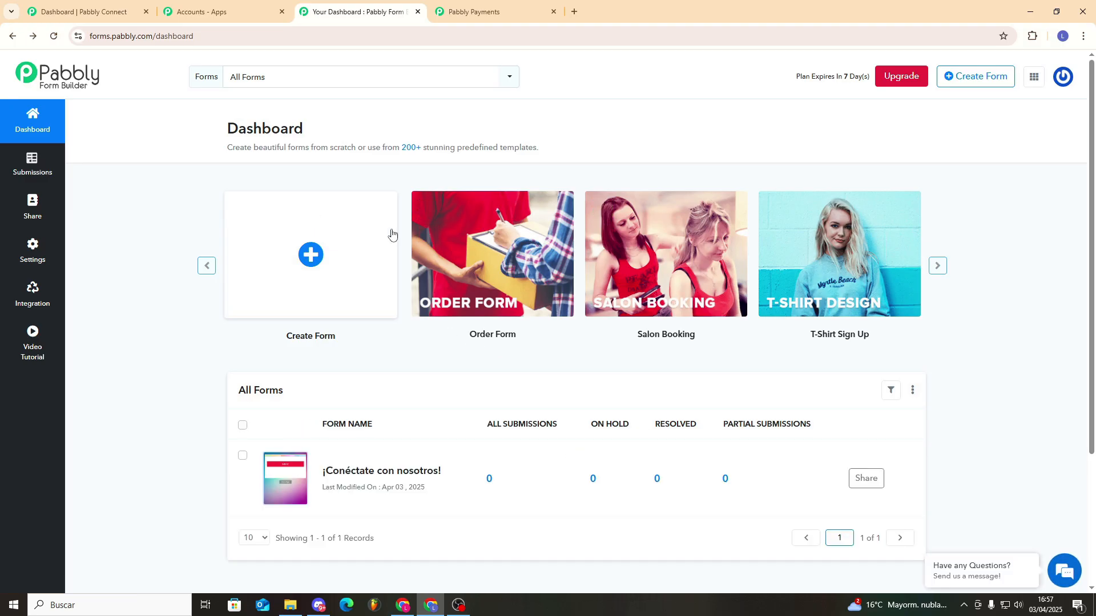
Open the saved ¡Conéctate con nosotros! form in the editor.
left_click(936, 265)
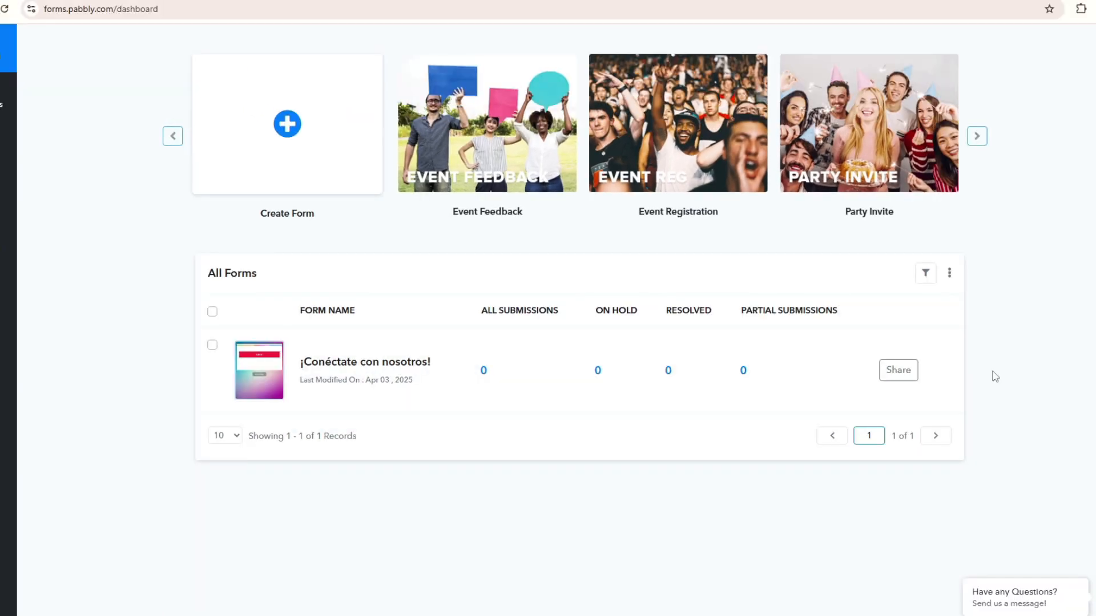
left_click(944, 371)
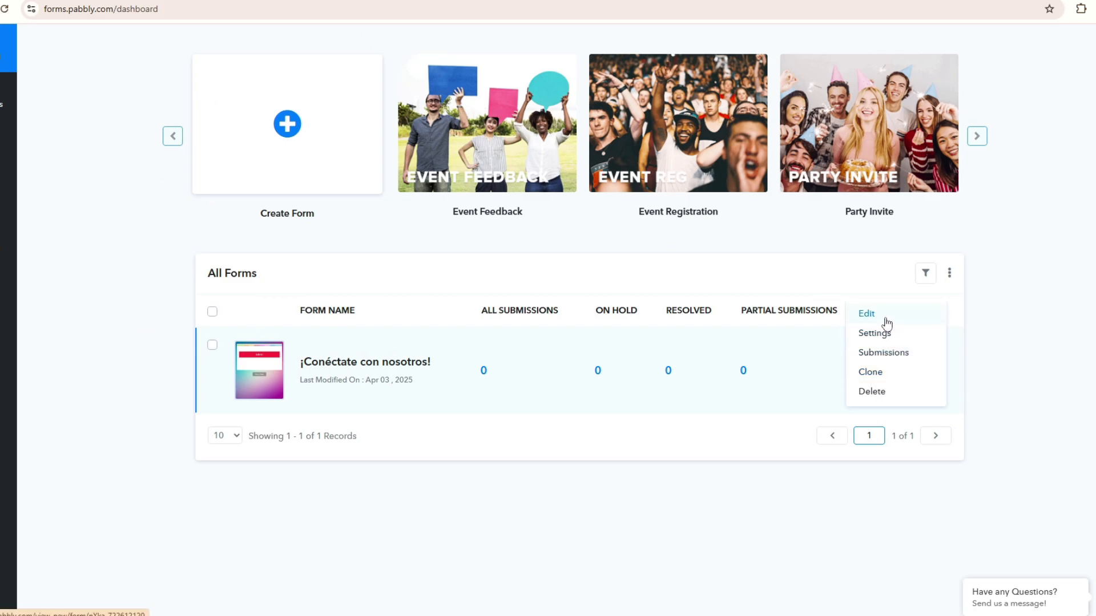
left_click(882, 317)
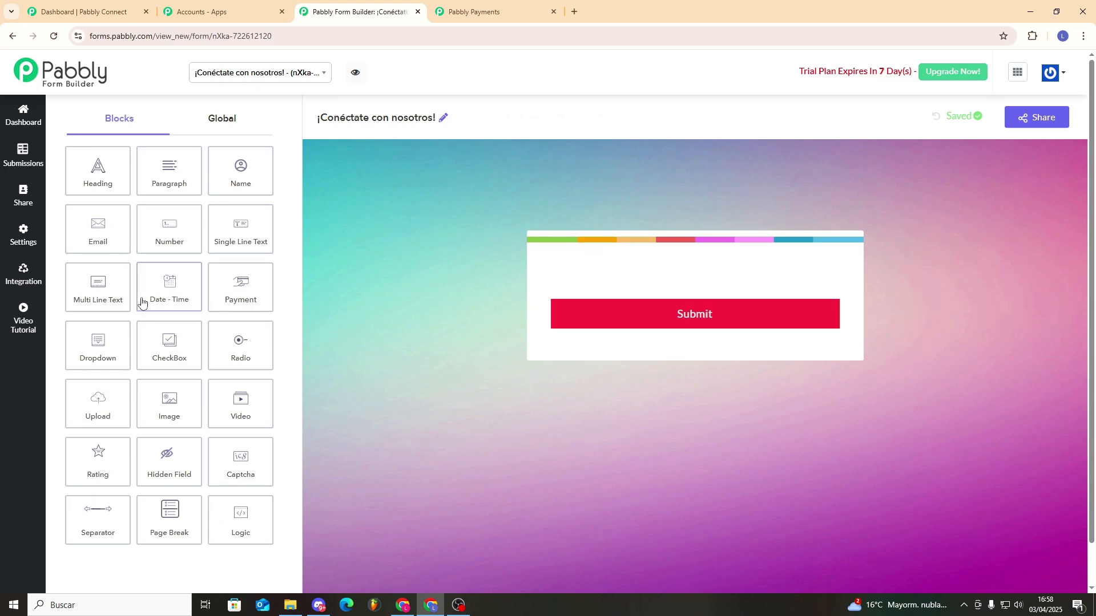
Add Heading, Video and Payment blocks above the form's Submit button.
left_click_drag(98, 171, 662, 271)
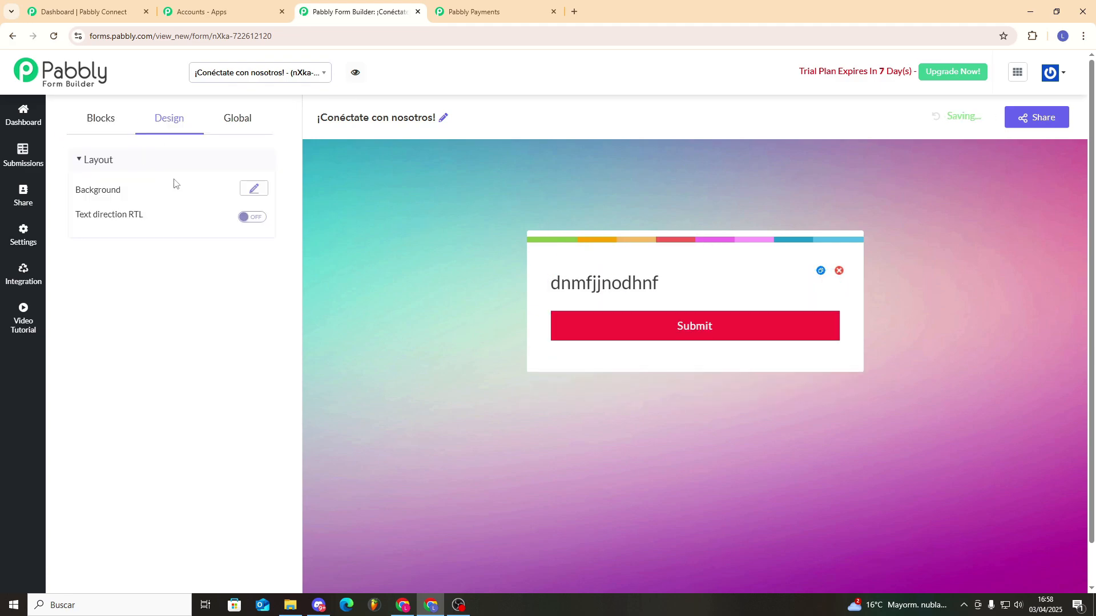
left_click(113, 119)
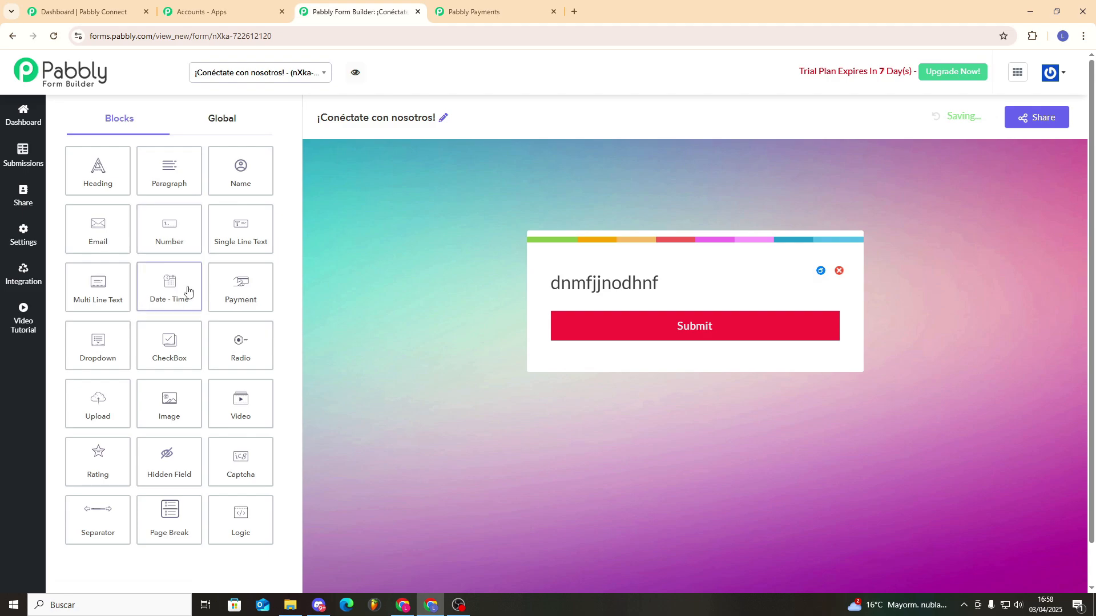
scroll(183, 288, "down", 1)
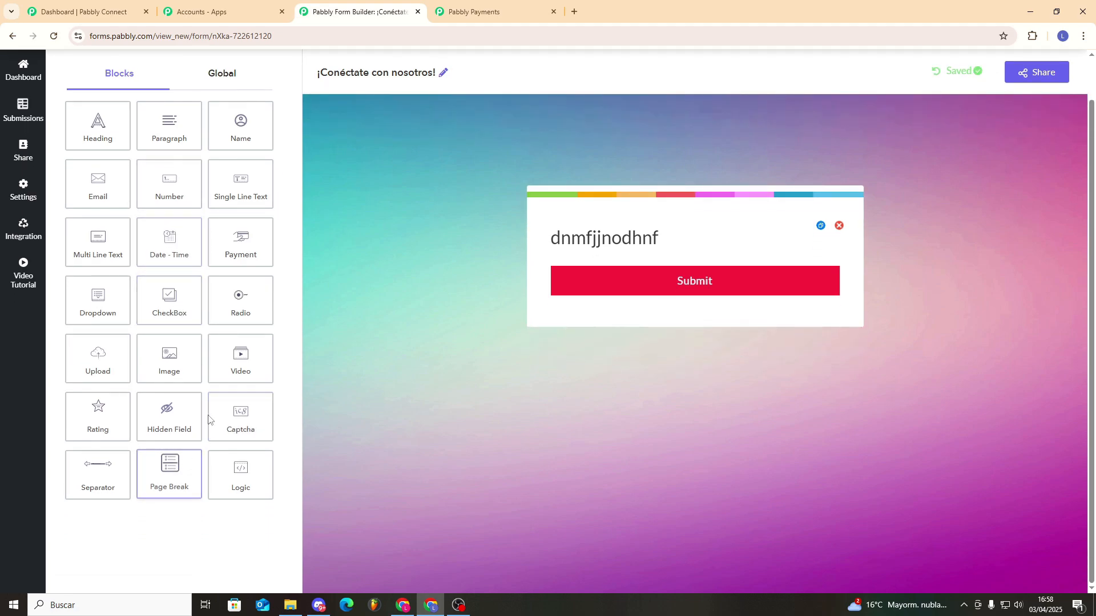
left_click_drag(242, 362, 680, 276)
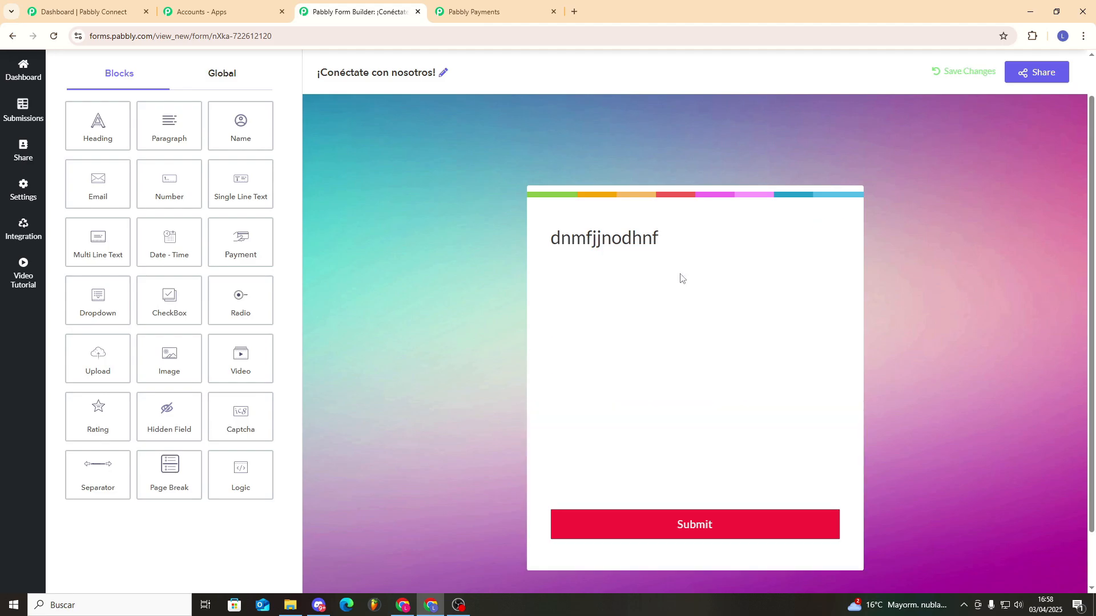
left_click(491, 328)
left_click_drag(236, 242, 701, 511)
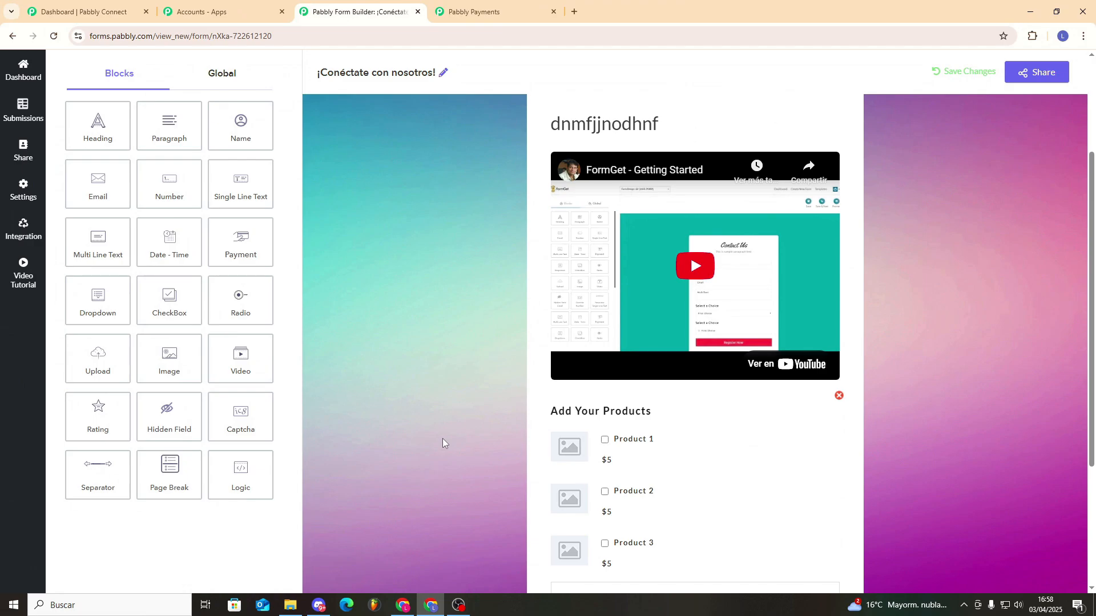
Try the Default theme, then delete the video, products and heading blocks.
left_click(222, 73)
left_click(127, 236)
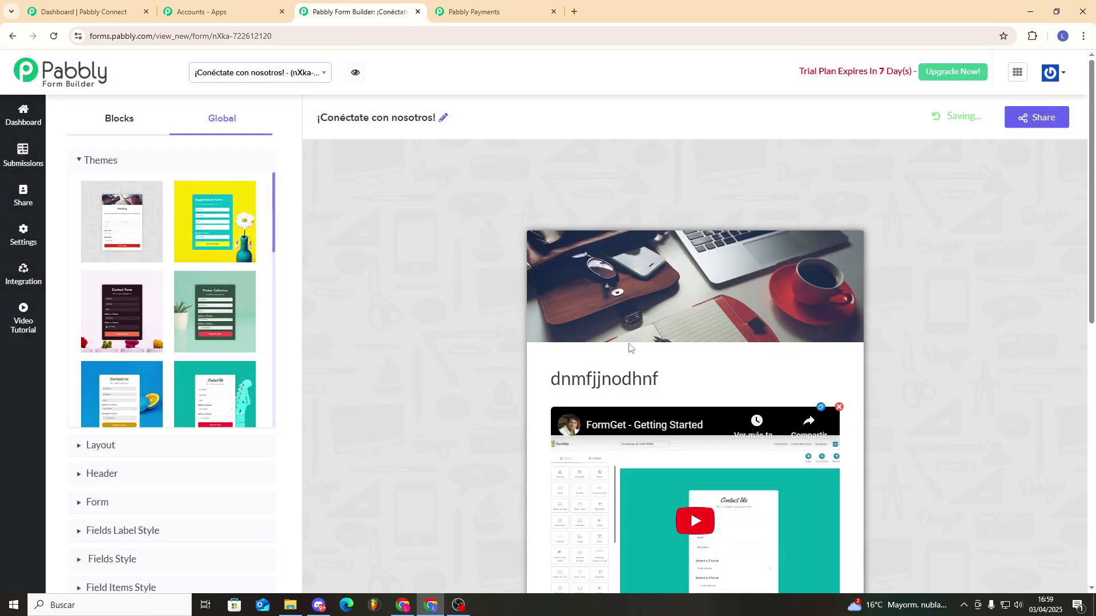
scroll(570, 339, "down", 3)
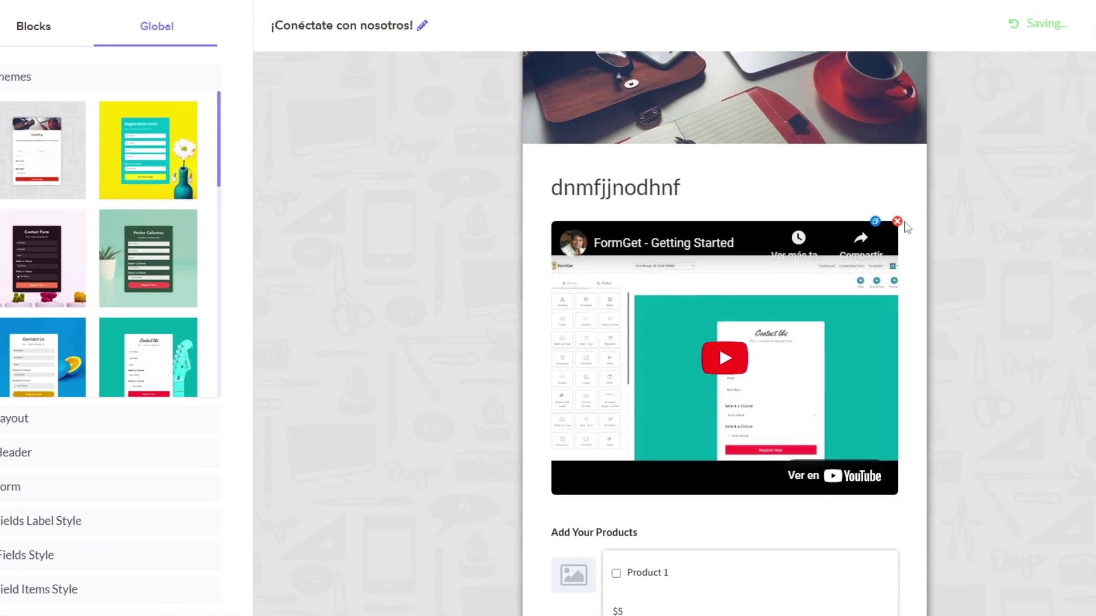
left_click(897, 222)
left_click(897, 221)
left_click(838, 321)
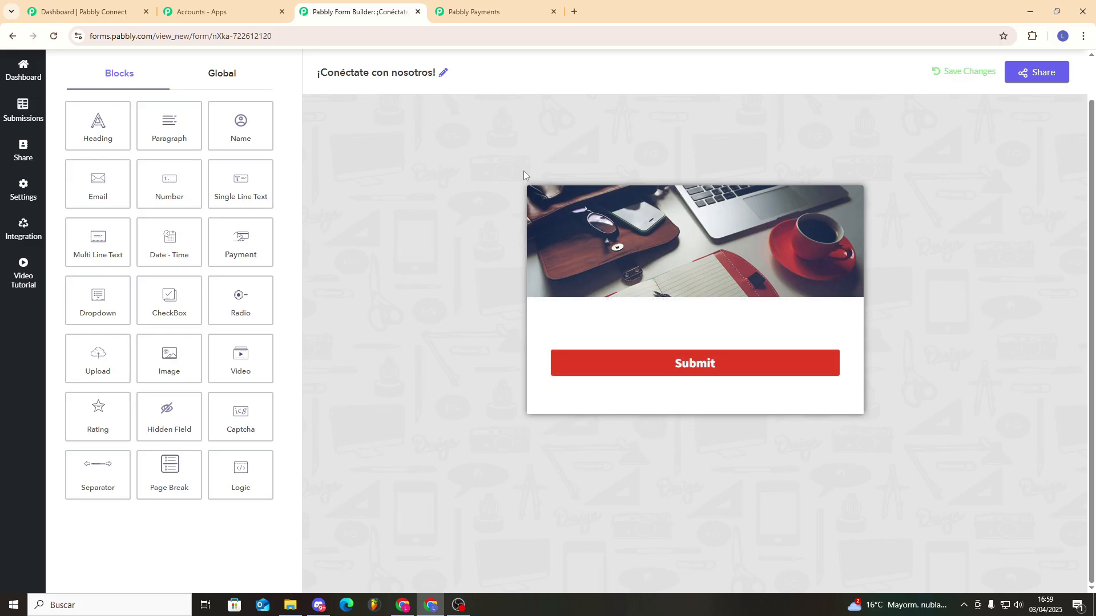
Apply the dark green Pitcher Collection theme from Global > Themes.
left_click(222, 73)
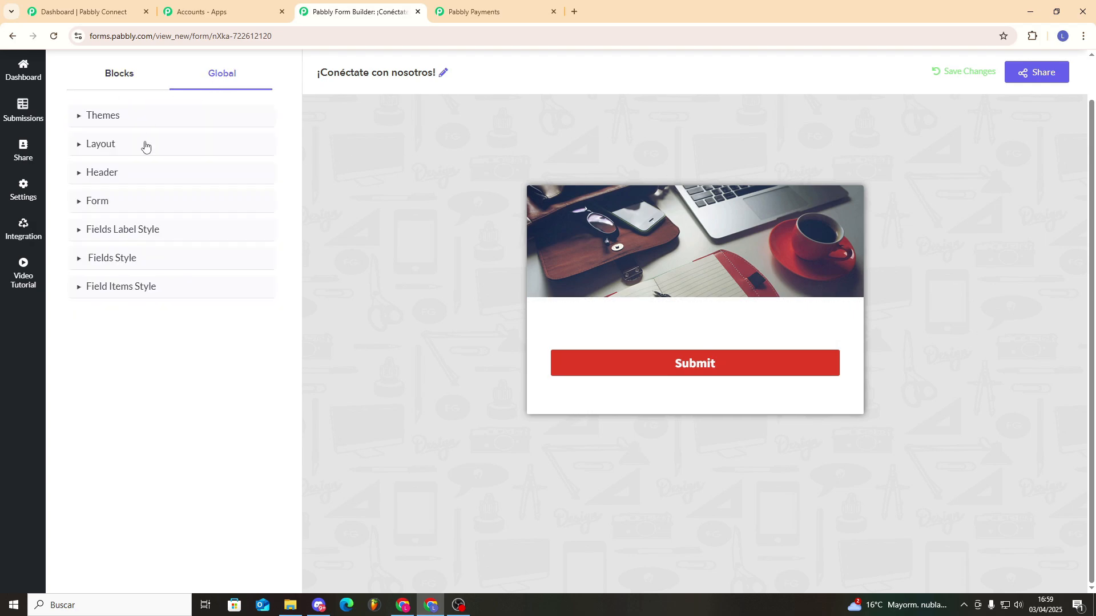
left_click(82, 116)
left_click(232, 275)
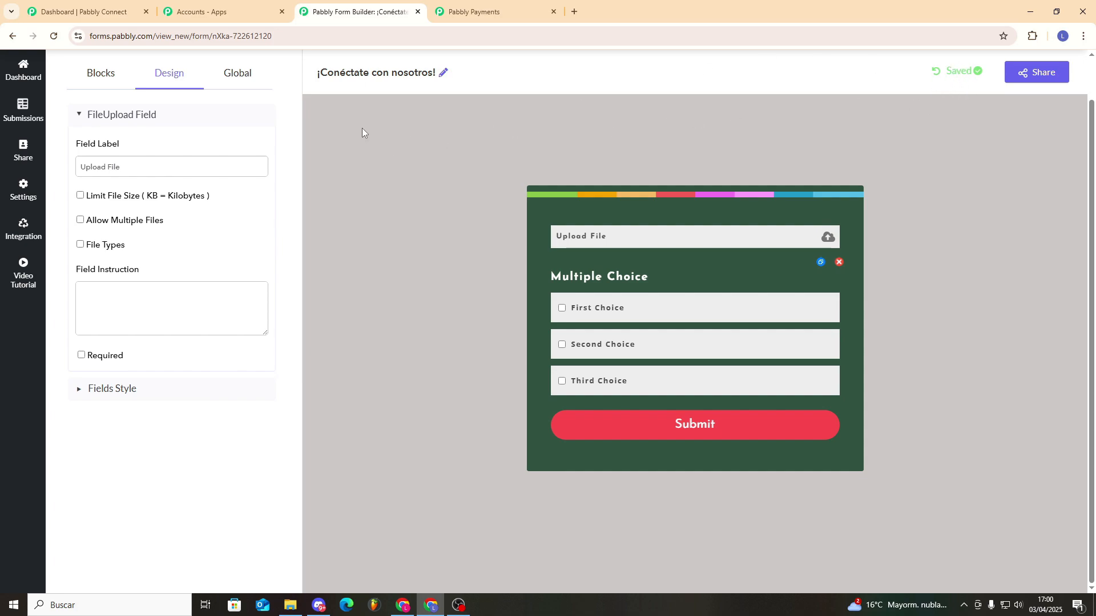
left_click(36, 108)
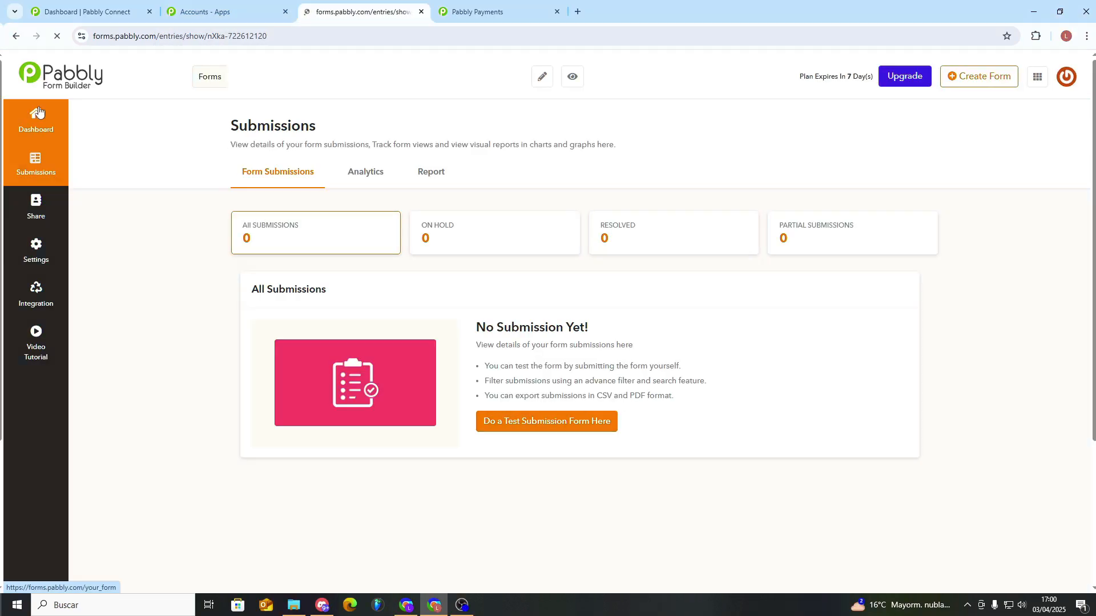
Check the form's Share link and Integration options.
left_click(39, 213)
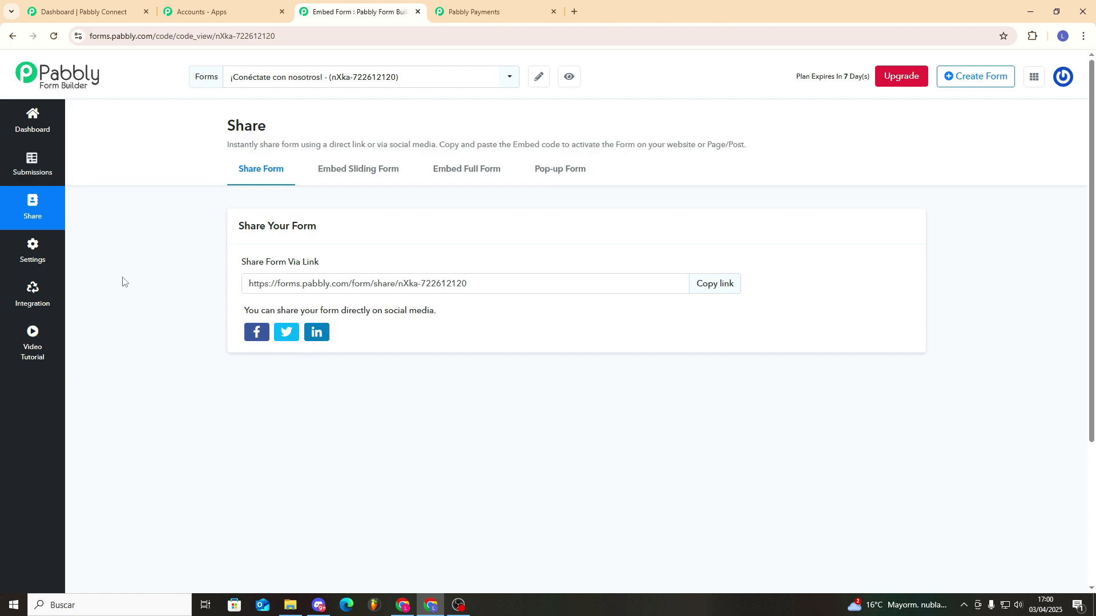
left_click(46, 296)
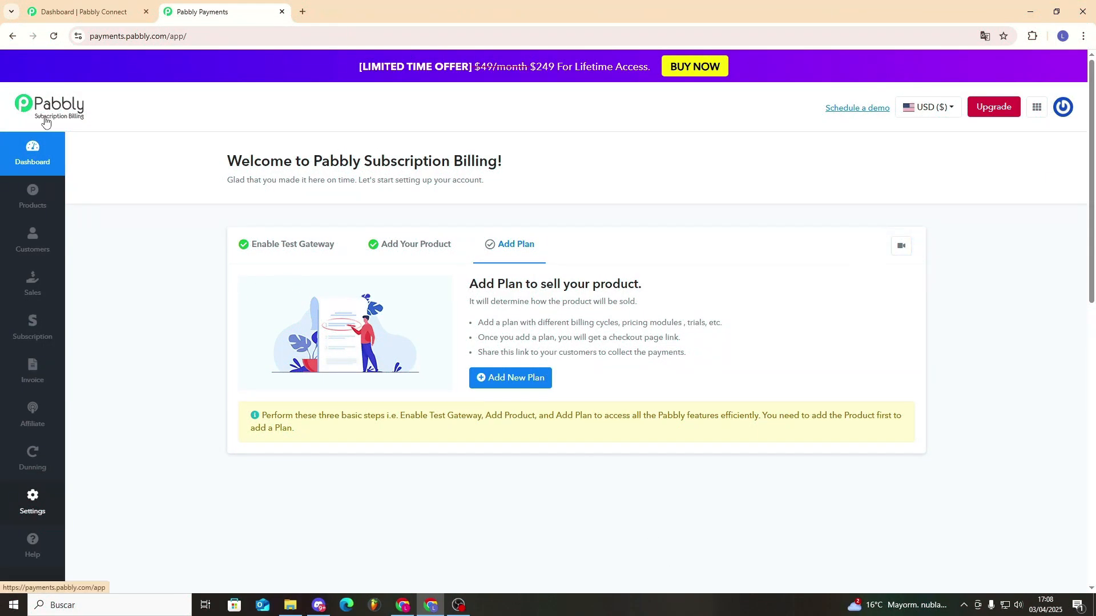
Start a new plan named Try 1.
left_click(1036, 108)
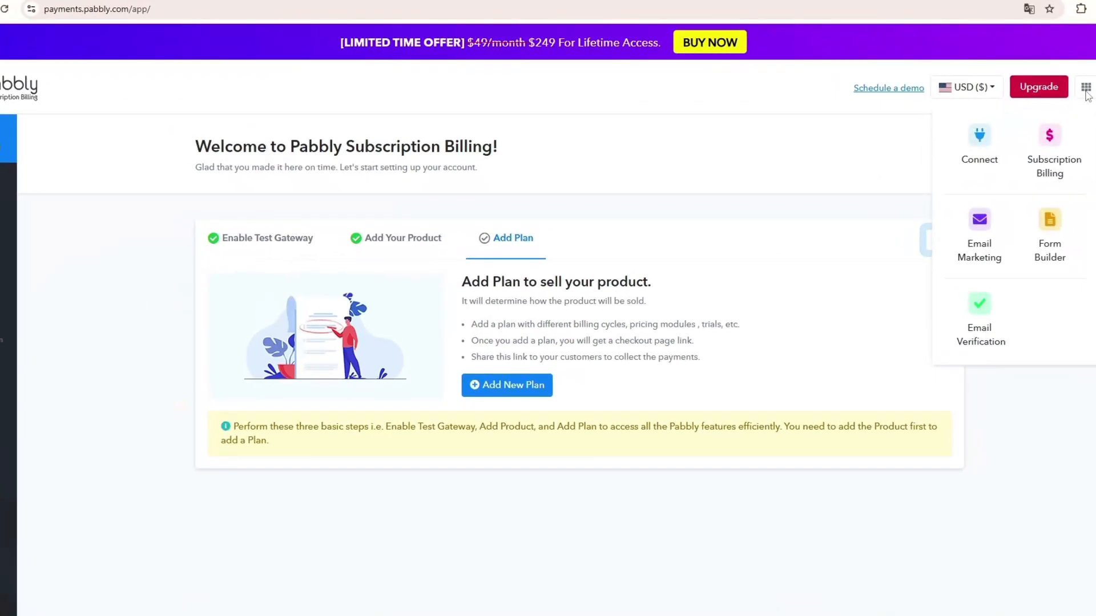
left_click(528, 178)
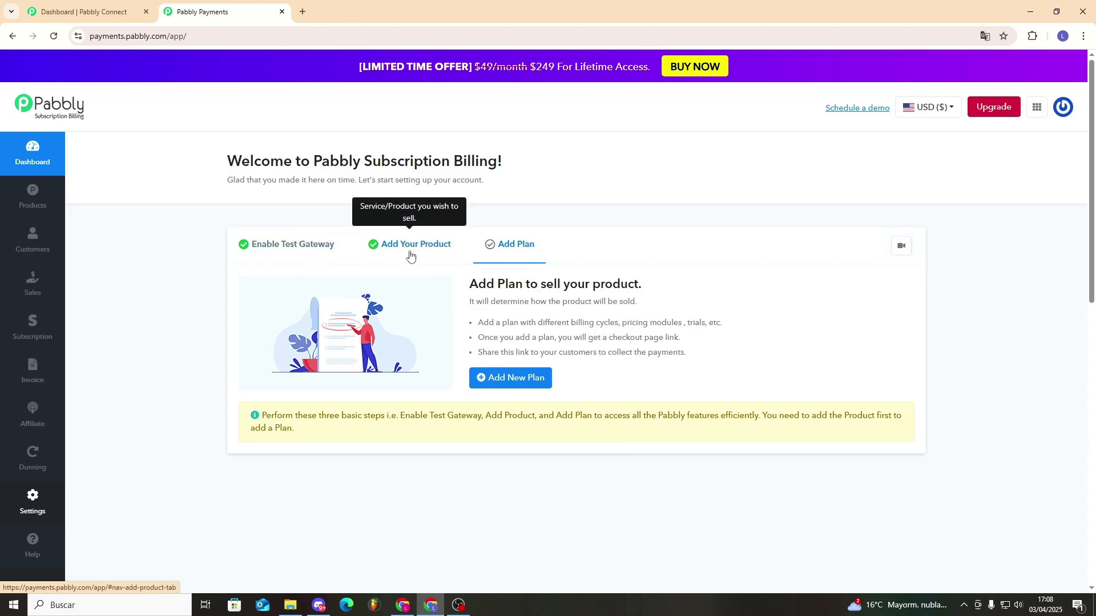
left_click(522, 383)
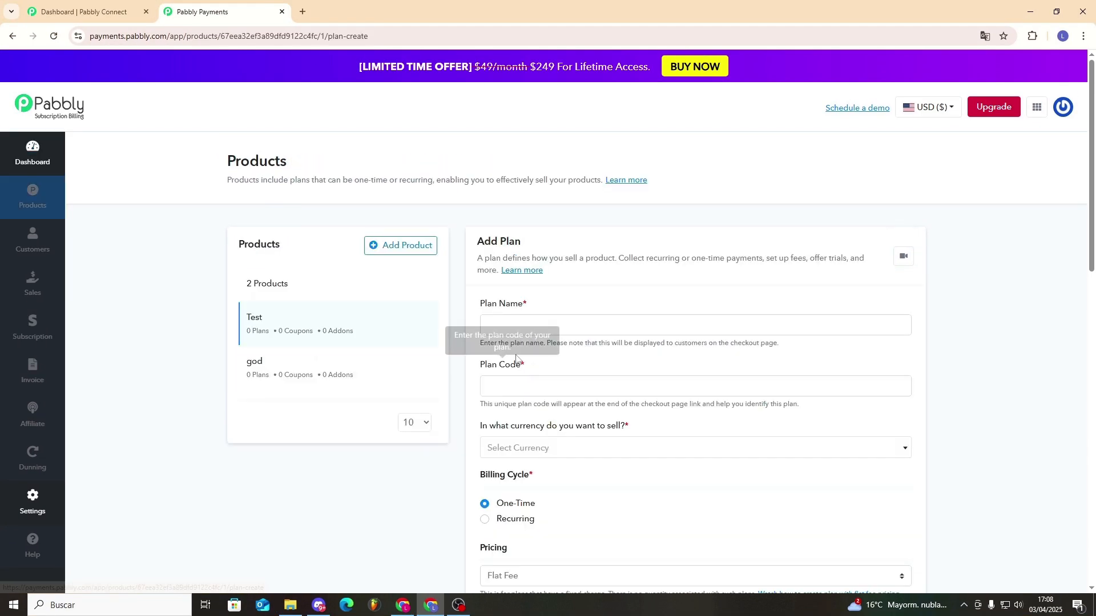
left_click(535, 327)
left_click(573, 359)
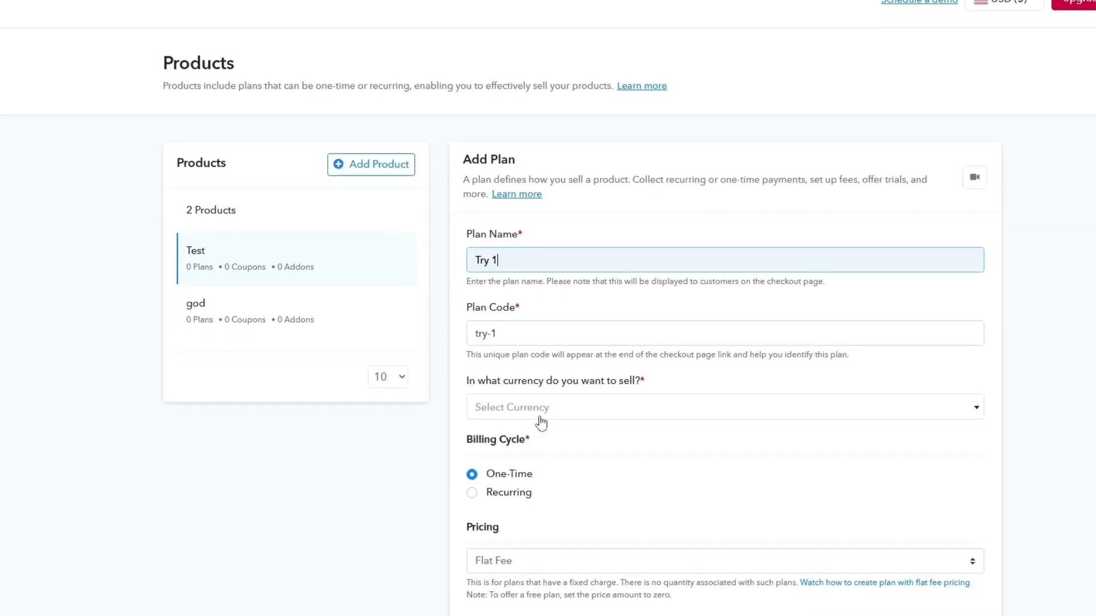
Make the plan U.S. Dollar, one-time, Flat Fee at 50, with a setup fee.
left_click(535, 415)
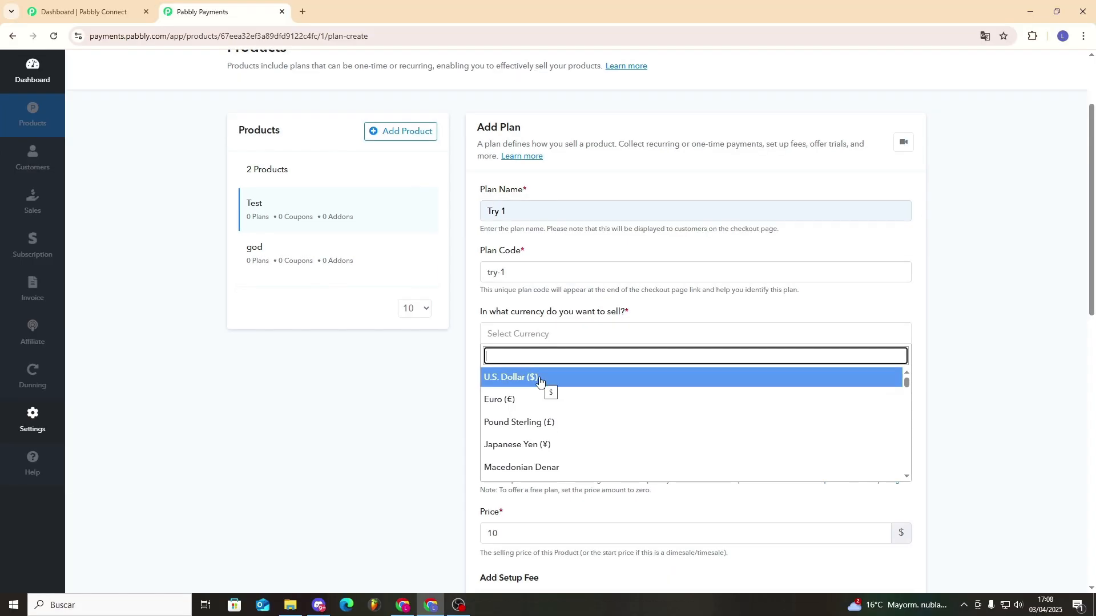
left_click(539, 380)
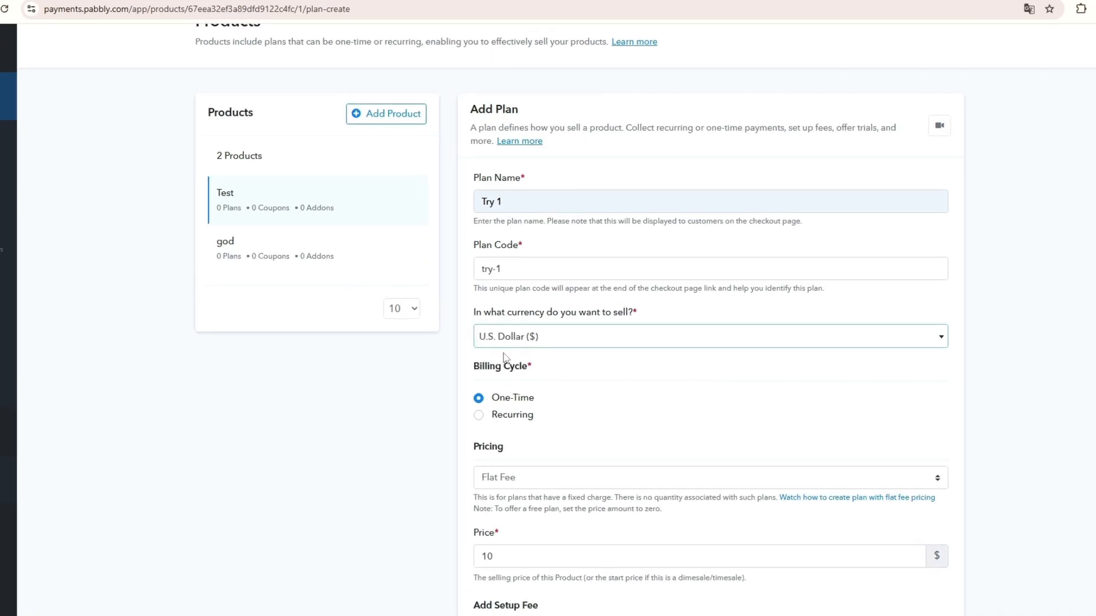
scroll(490, 349, "down", 1)
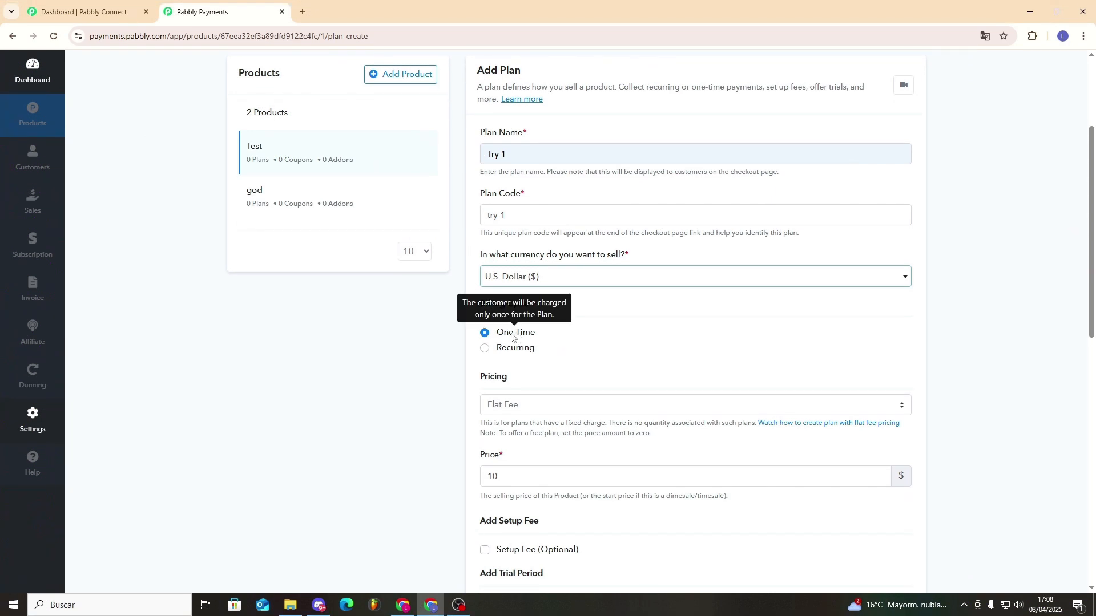
left_click(485, 351)
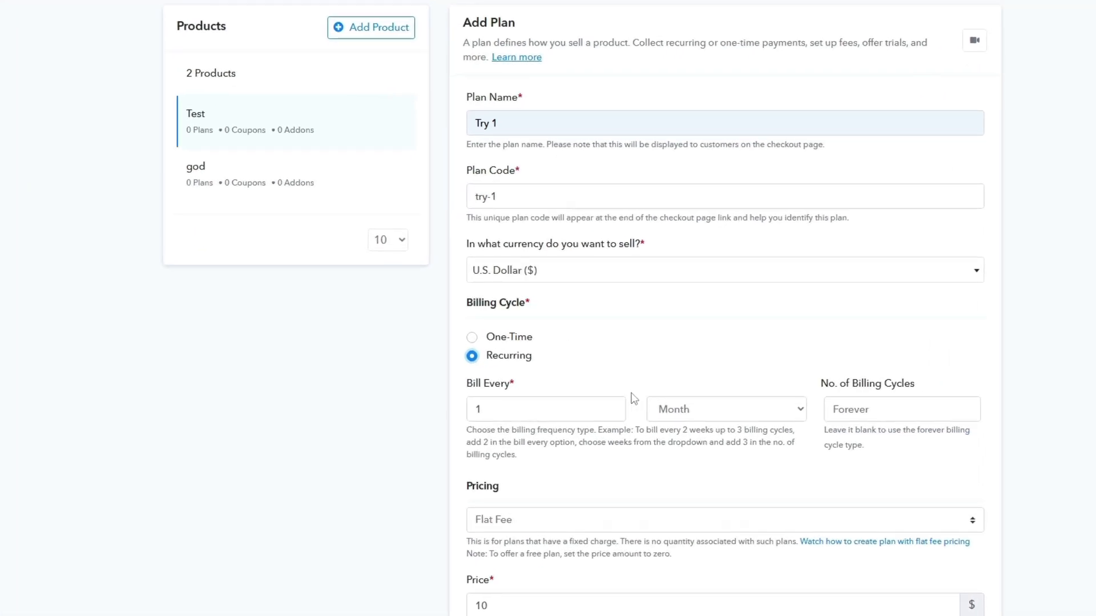
left_click(471, 337)
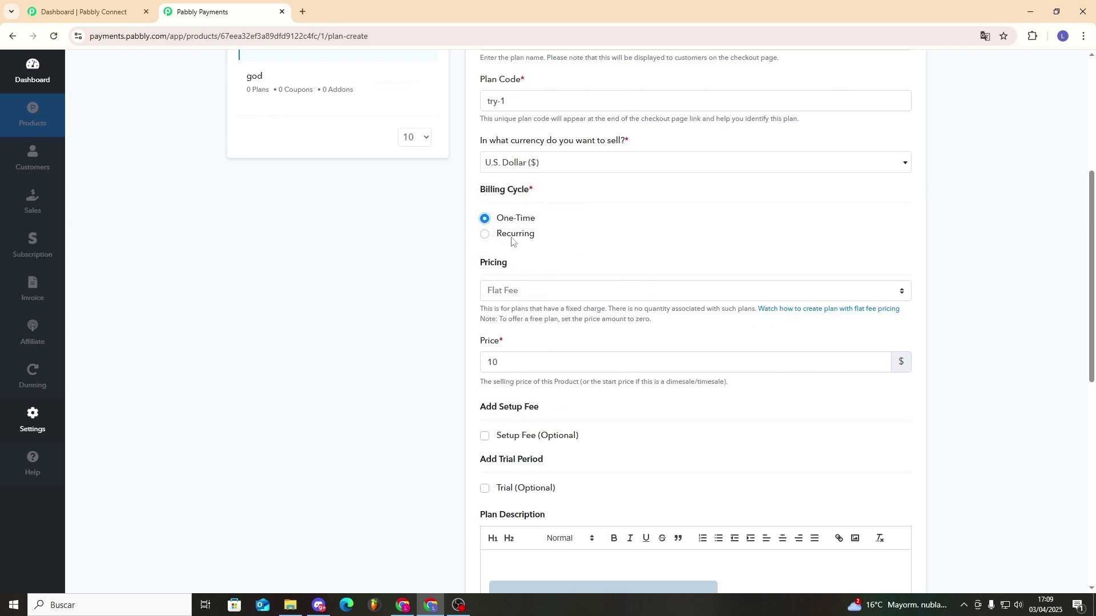
left_click(513, 293)
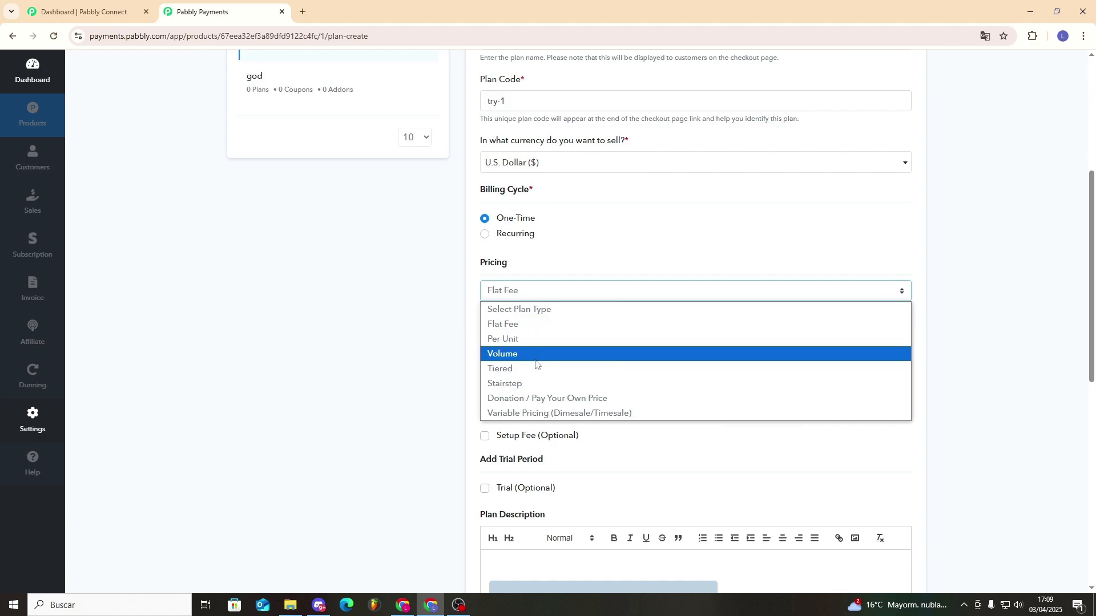
left_click(544, 291)
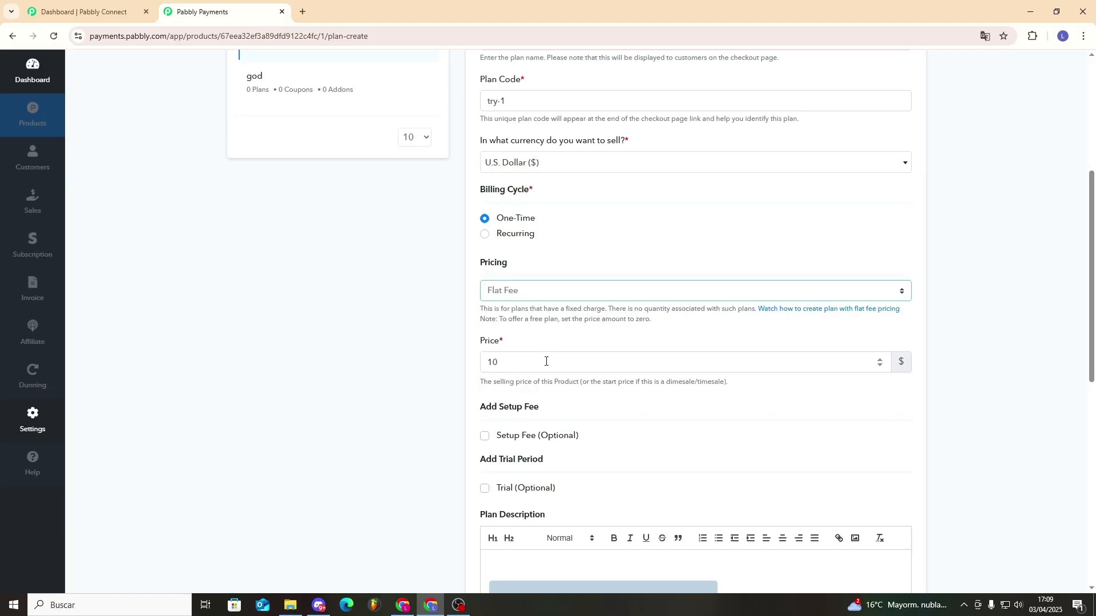
left_click_drag(545, 361, 474, 364)
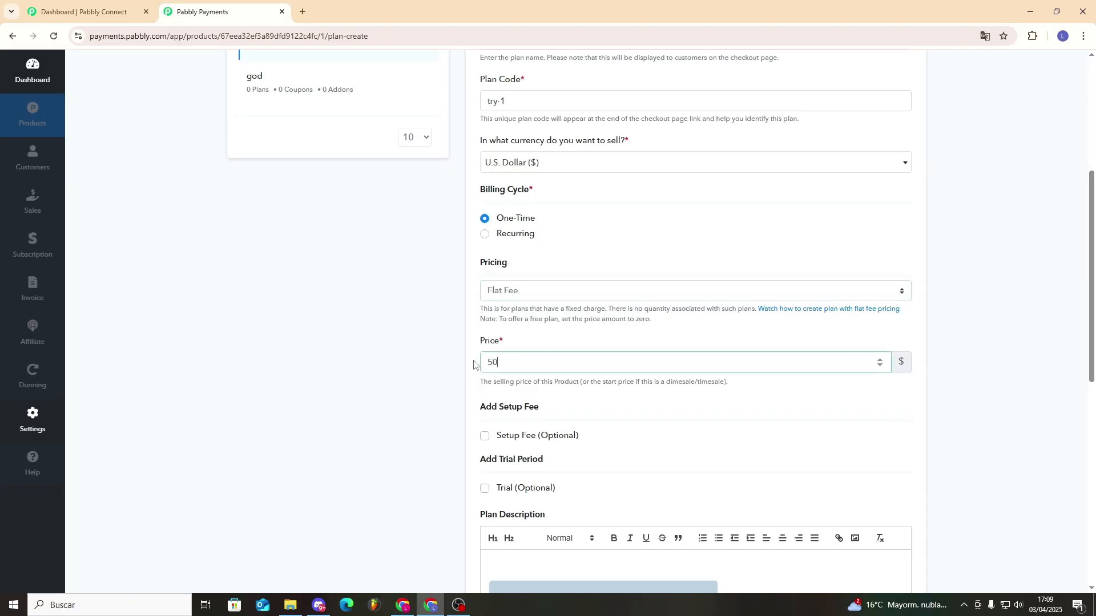
left_click(536, 344)
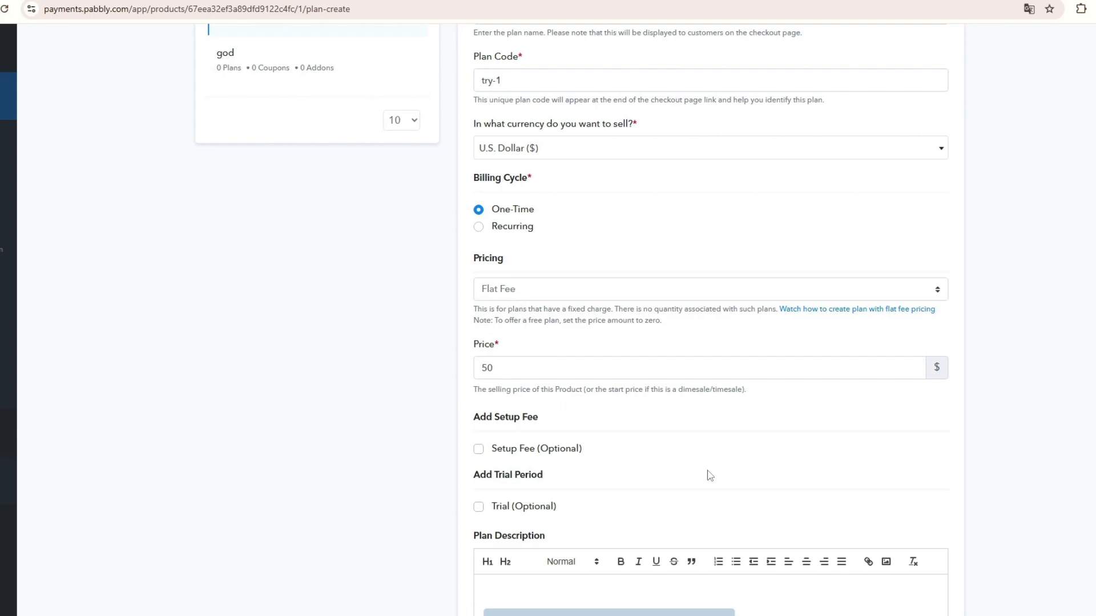
left_click(485, 448)
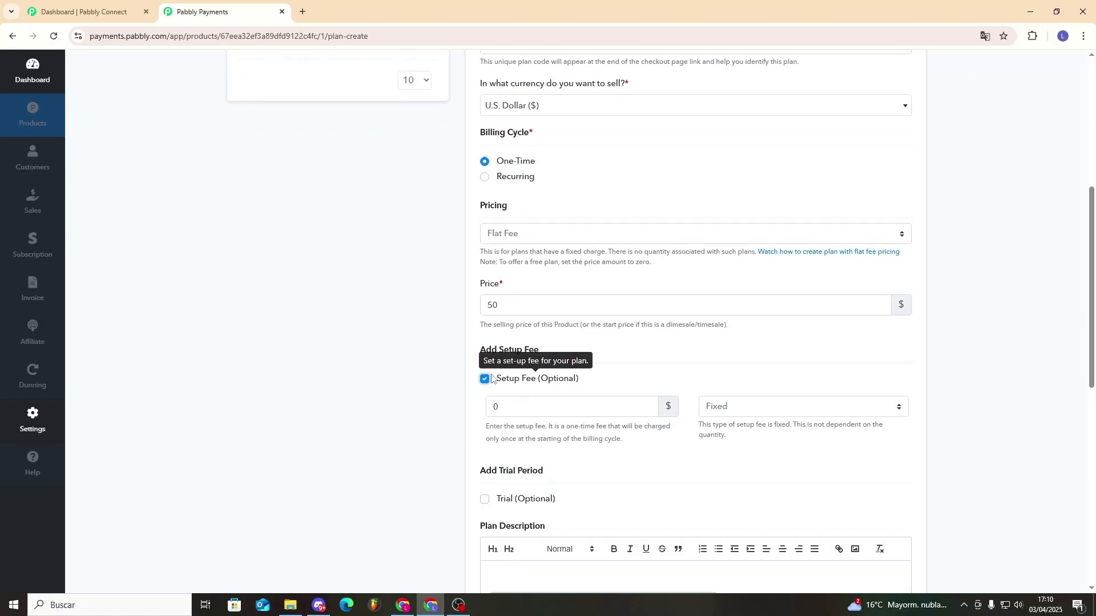
Replace the setup fee with a trial period and add text to the plan description.
left_click(485, 379)
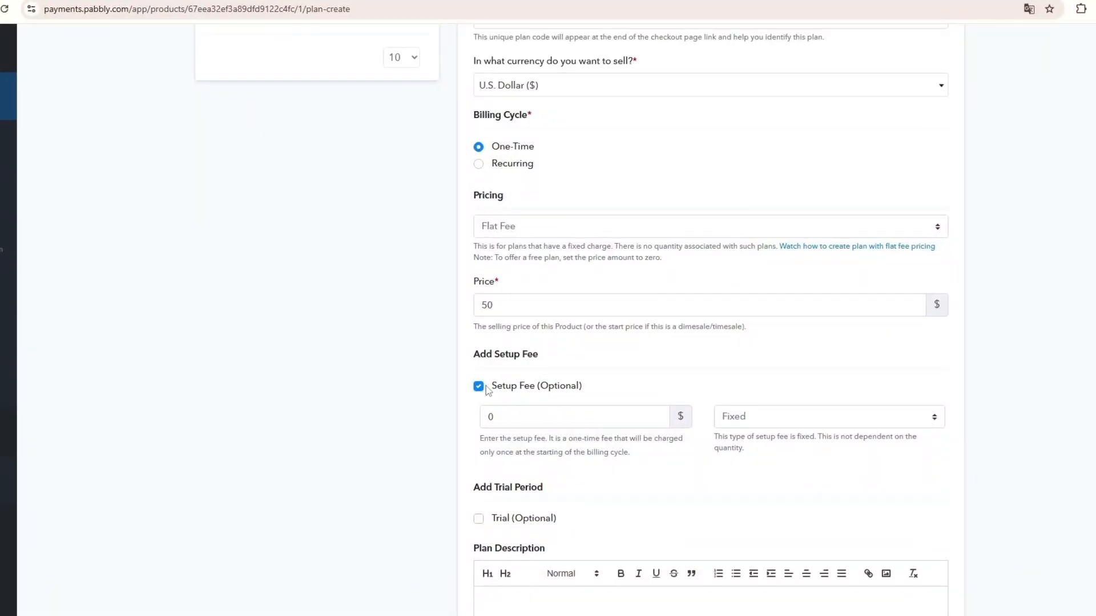
scroll(488, 381, "down", 1)
left_click(487, 378)
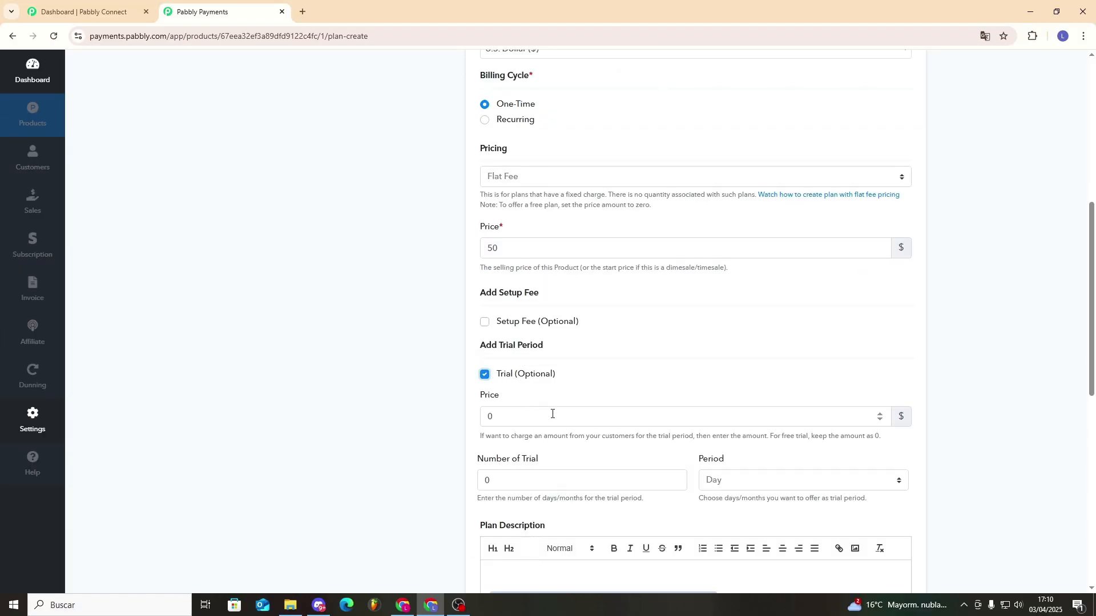
left_click(753, 483)
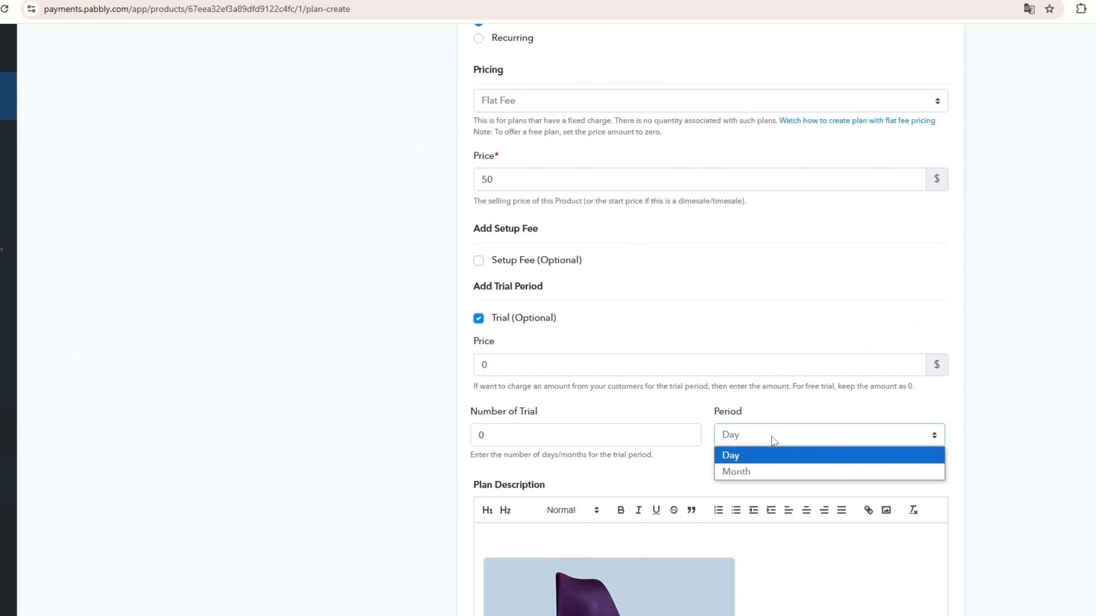
scroll(438, 374, "down", 4)
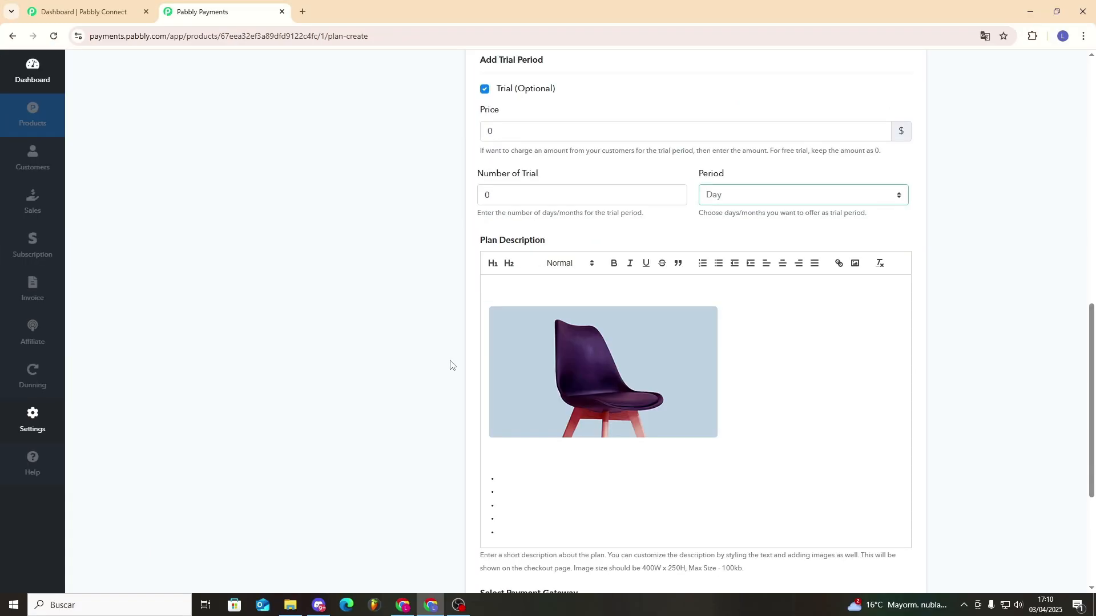
left_click_drag(533, 324, 713, 384)
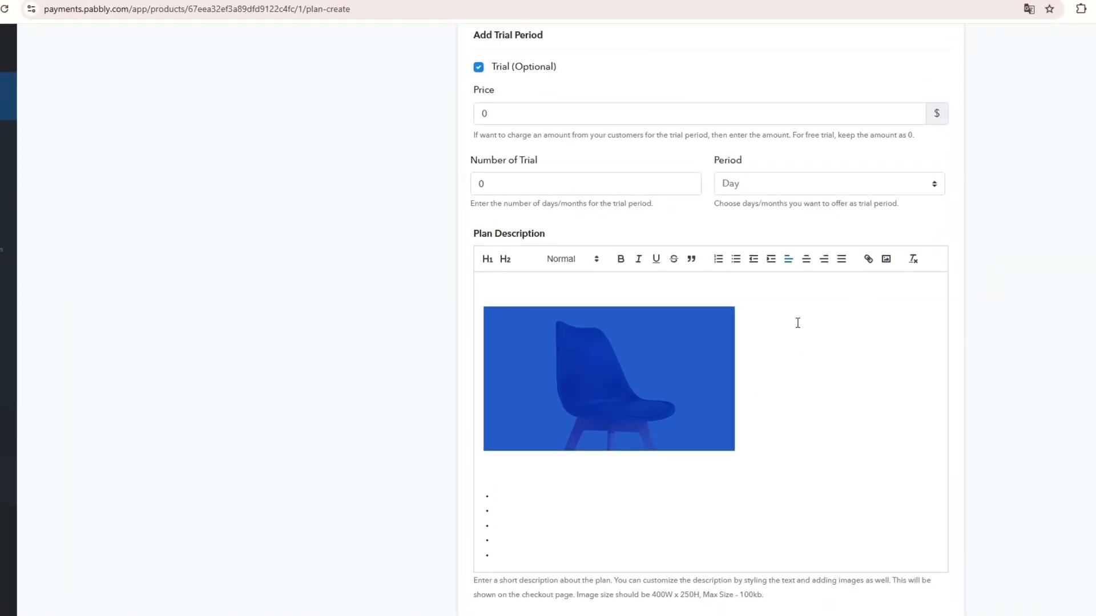
left_click(698, 485)
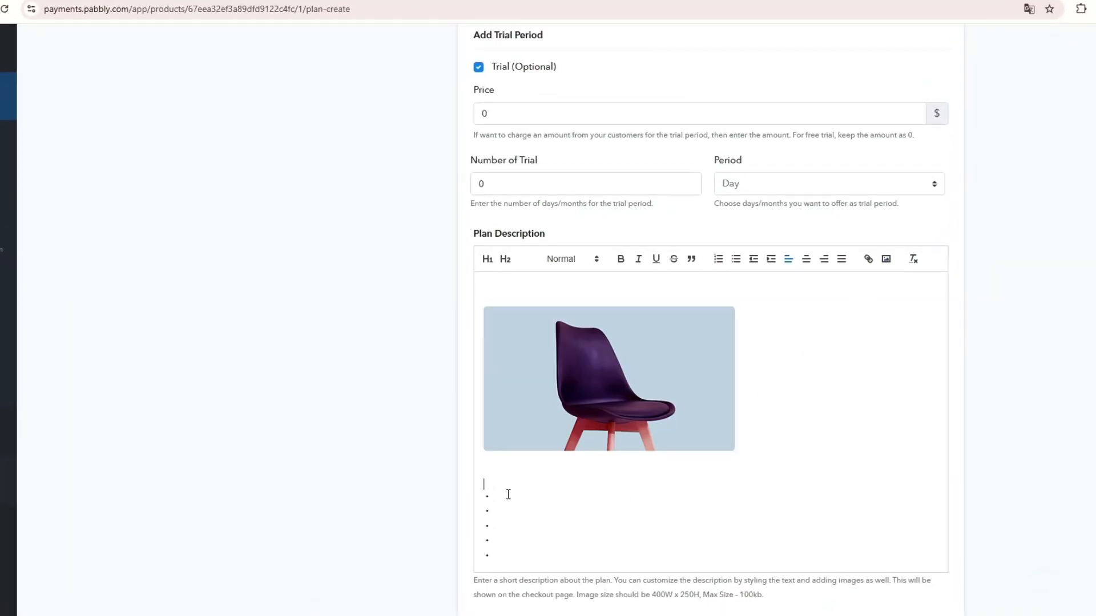
type("mjdnfl;jsdf")
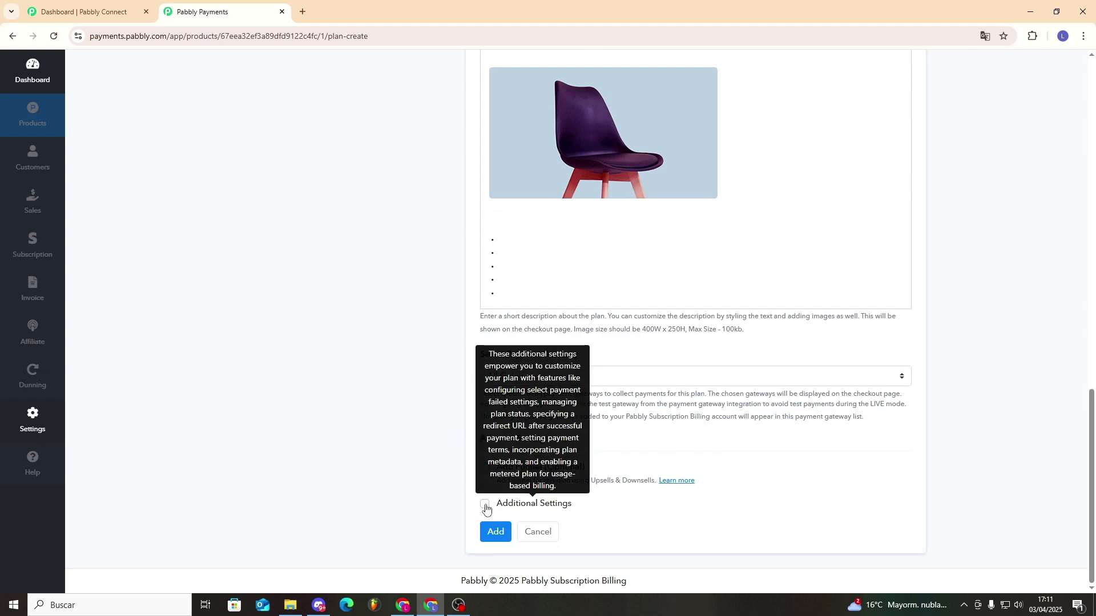
Enable Additional Settings, keep the plan status Active, and add the plan.
left_click(485, 507)
scroll(548, 494, "down", 2)
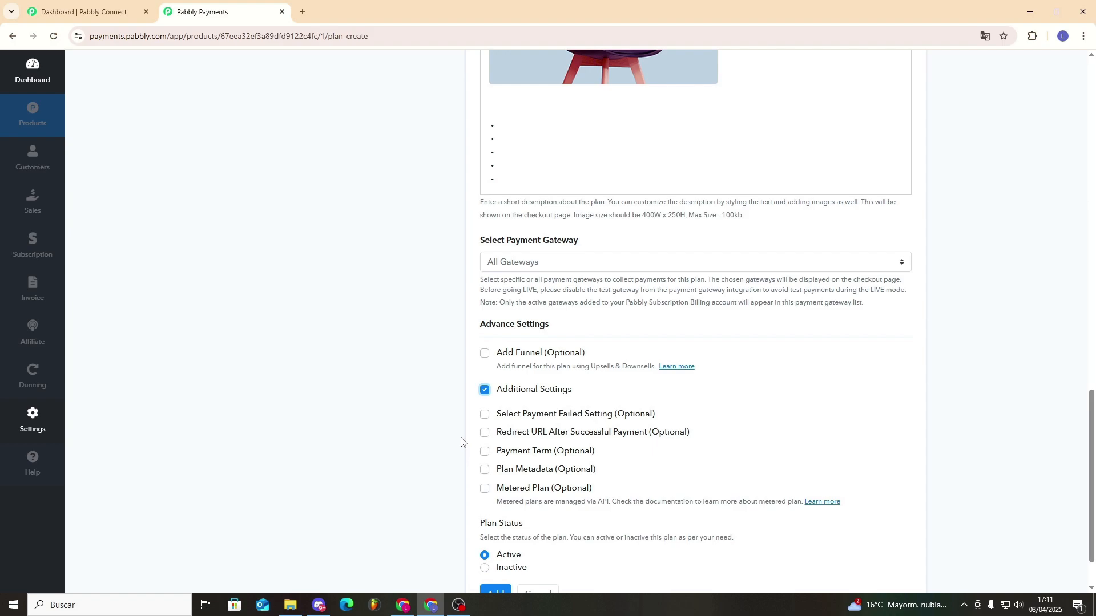
scroll(461, 441, "down", 2)
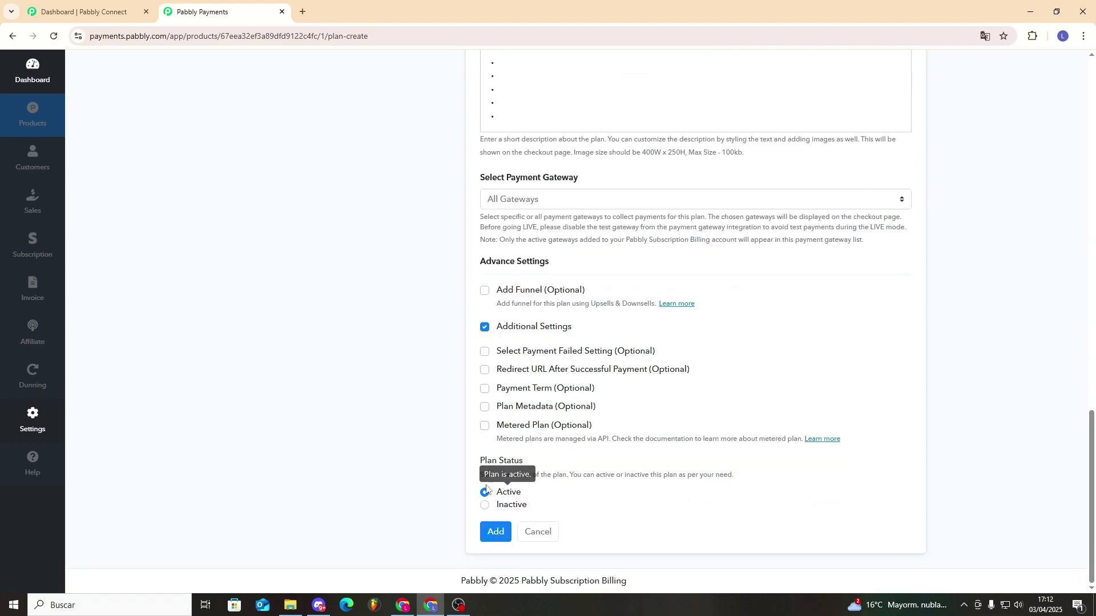
left_click(485, 505)
left_click(484, 492)
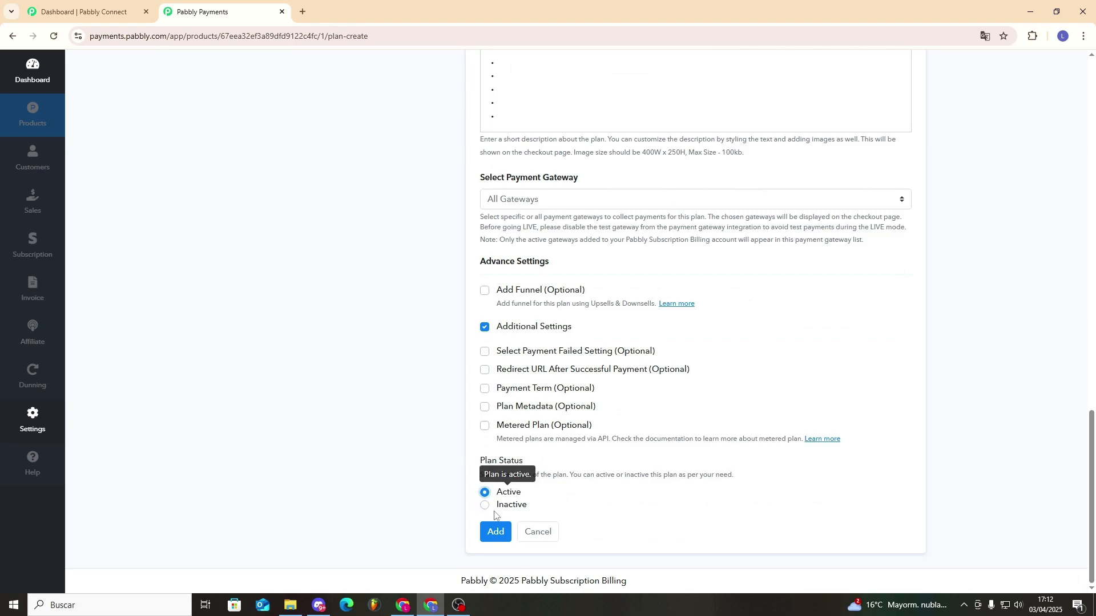
left_click(502, 534)
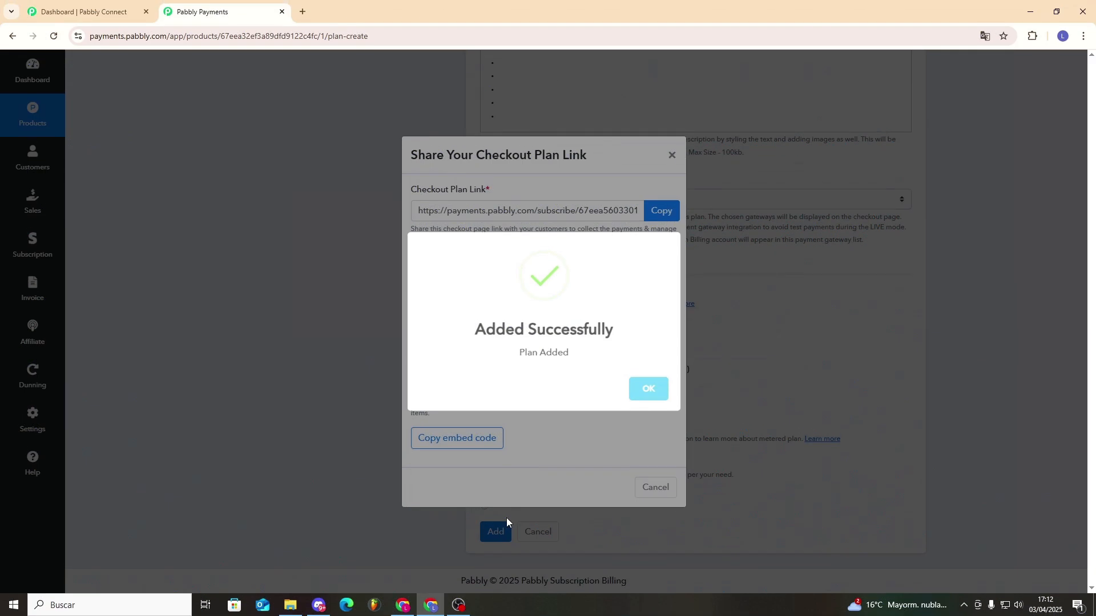
Dismiss the success popup and copy the Try 1 plan's checkout embed code.
left_click(650, 393)
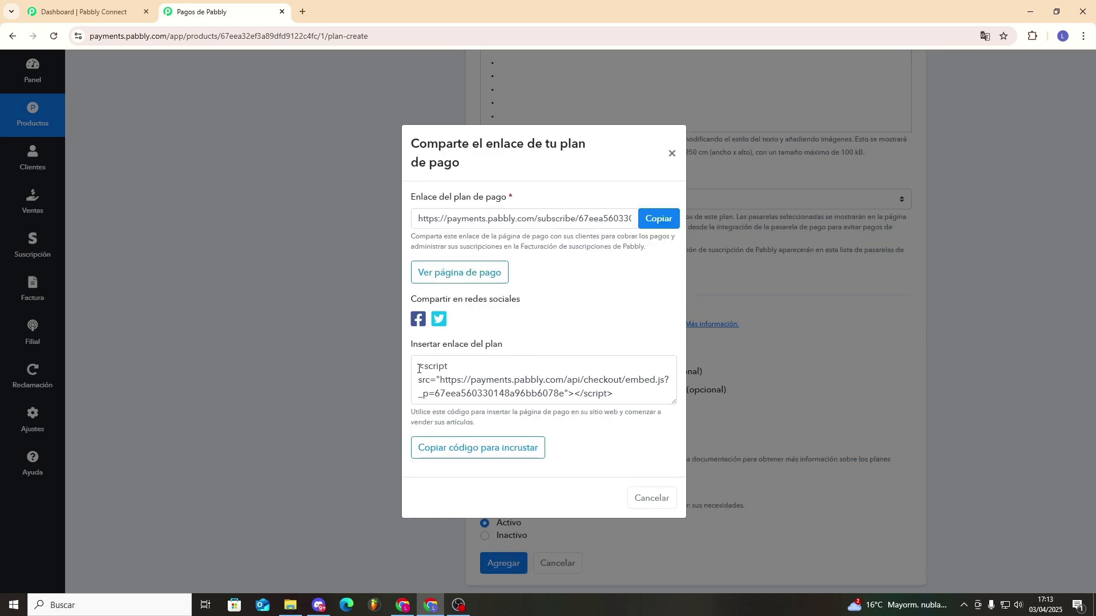
left_click_drag(419, 369, 639, 402)
left_click(638, 393)
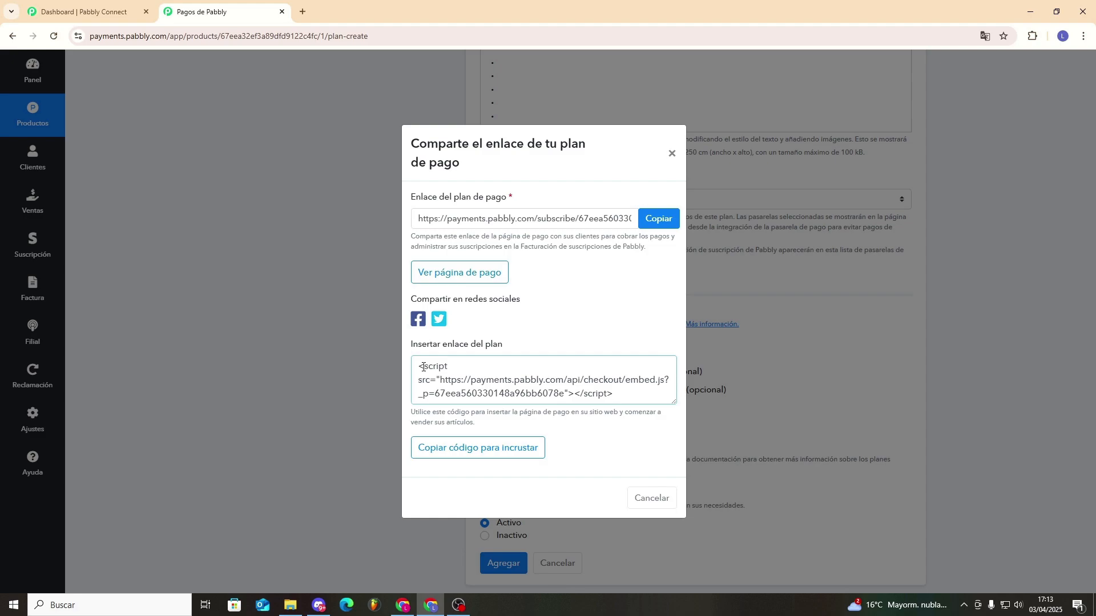
left_click(485, 448)
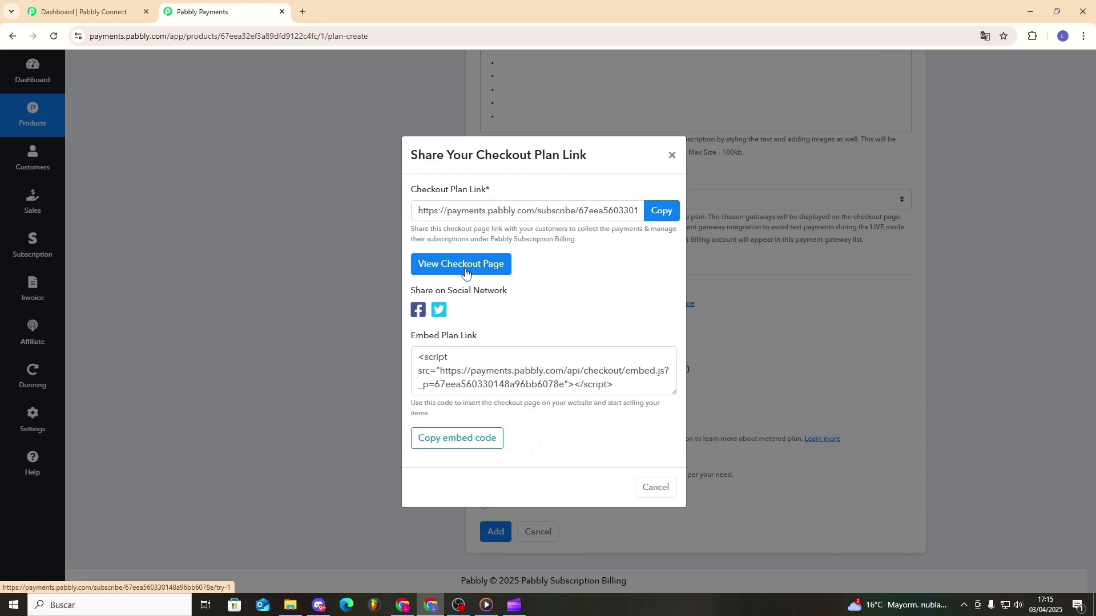
left_click(465, 272)
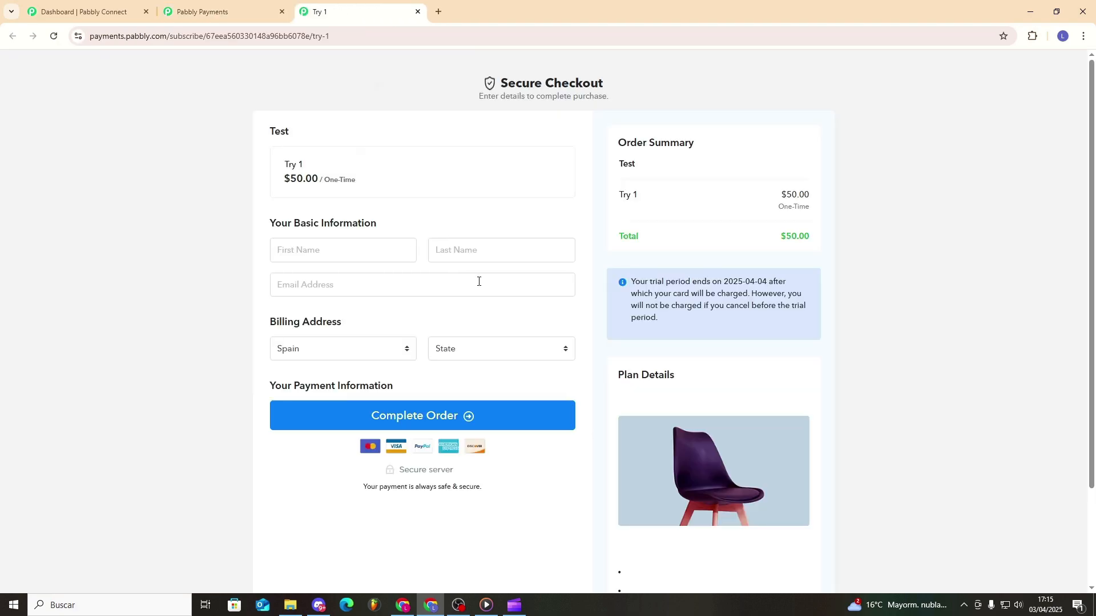
Scroll through the Try 1 Secure Checkout page showing the $50.00 total and trial.
scroll(572, 323, "down", 1)
scroll(573, 323, "down", 1)
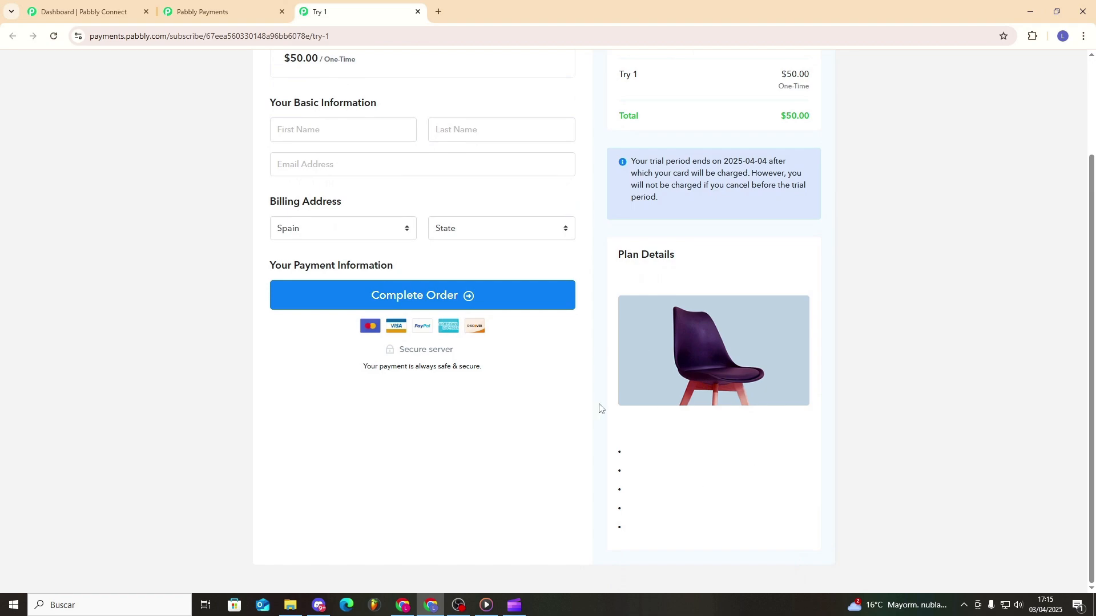
scroll(616, 399, "up", 2)
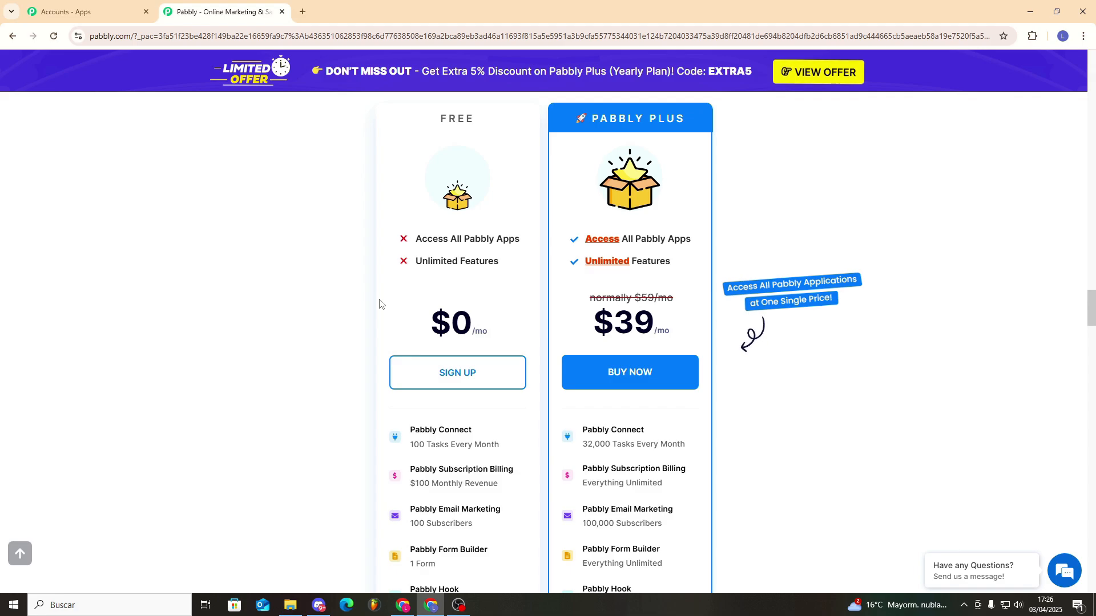
scroll(379, 303, "down", 2)
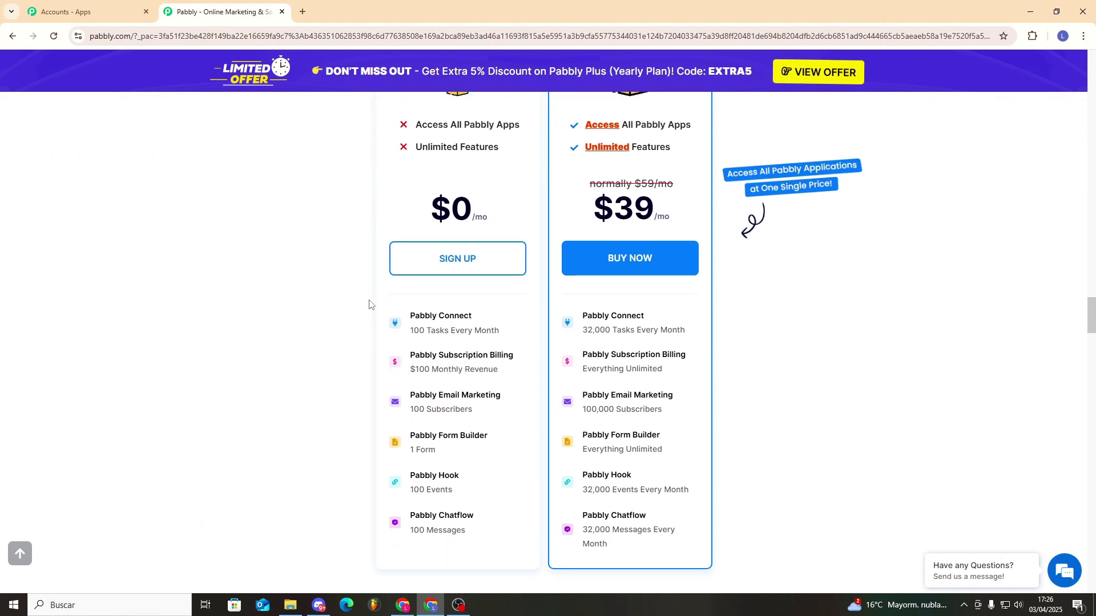
mouse_move(393, 326)
scroll(782, 406, "up", 3)
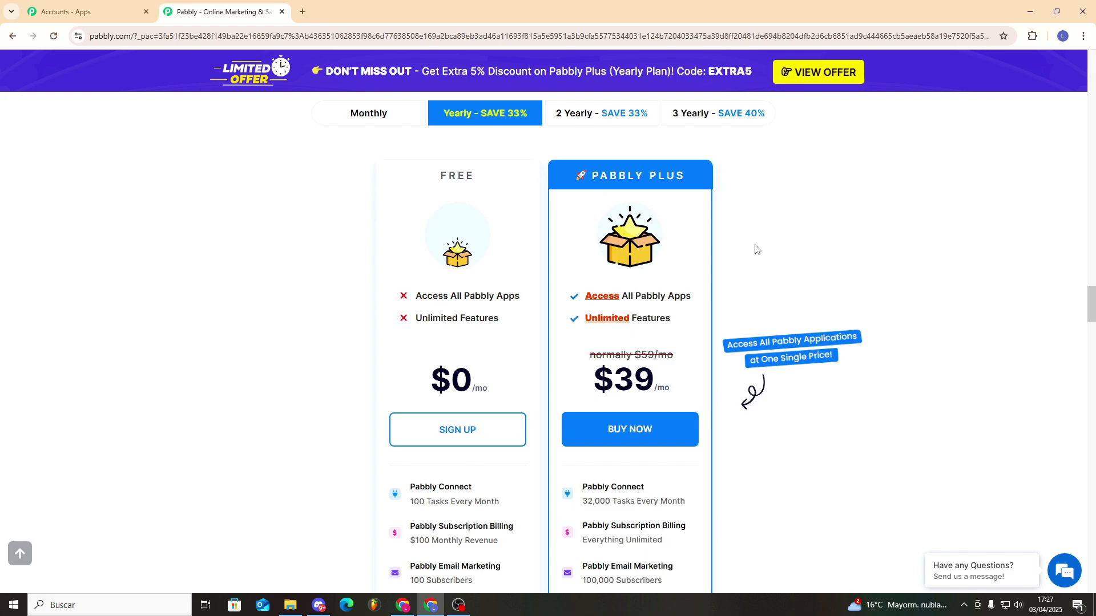
left_click_drag(706, 300, 635, 320)
left_click(736, 307)
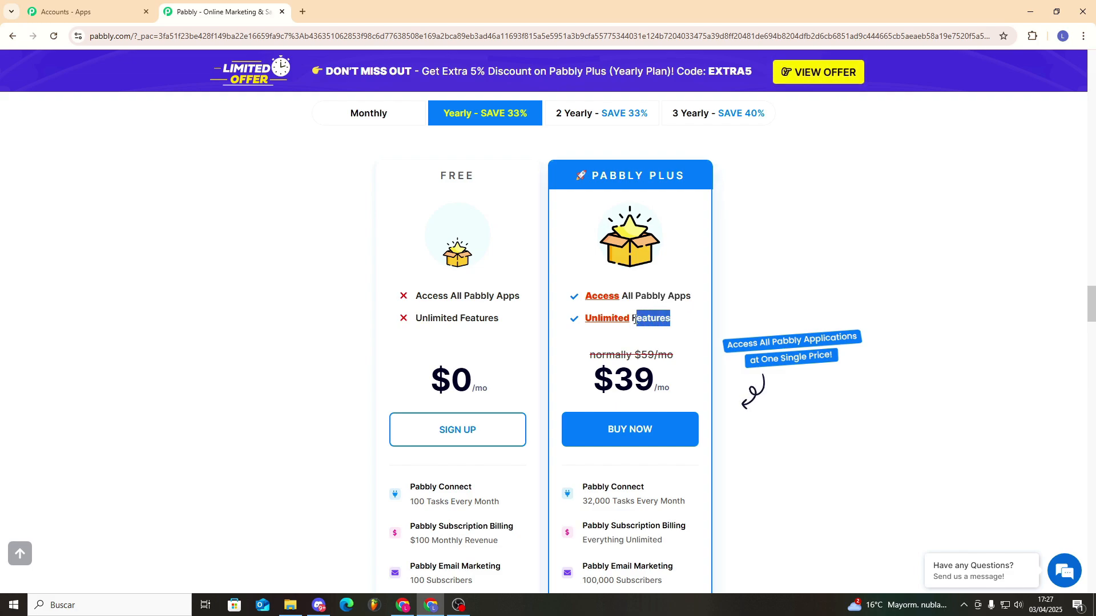
left_click(707, 315)
scroll(713, 318, "down", 1)
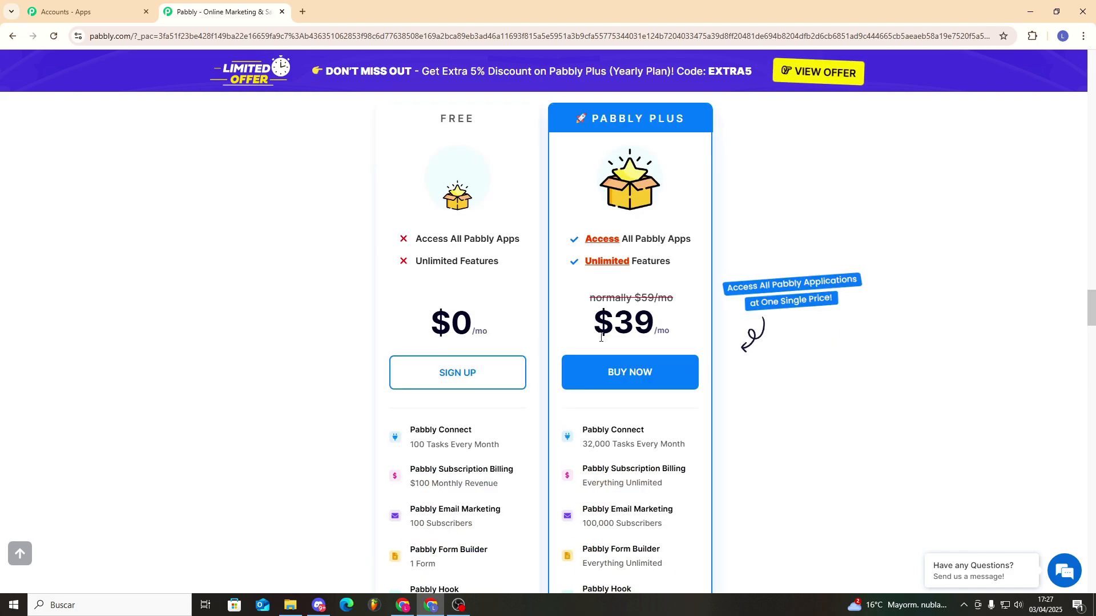
scroll(777, 346, "down", 1)
scroll(770, 337, "up", 5)
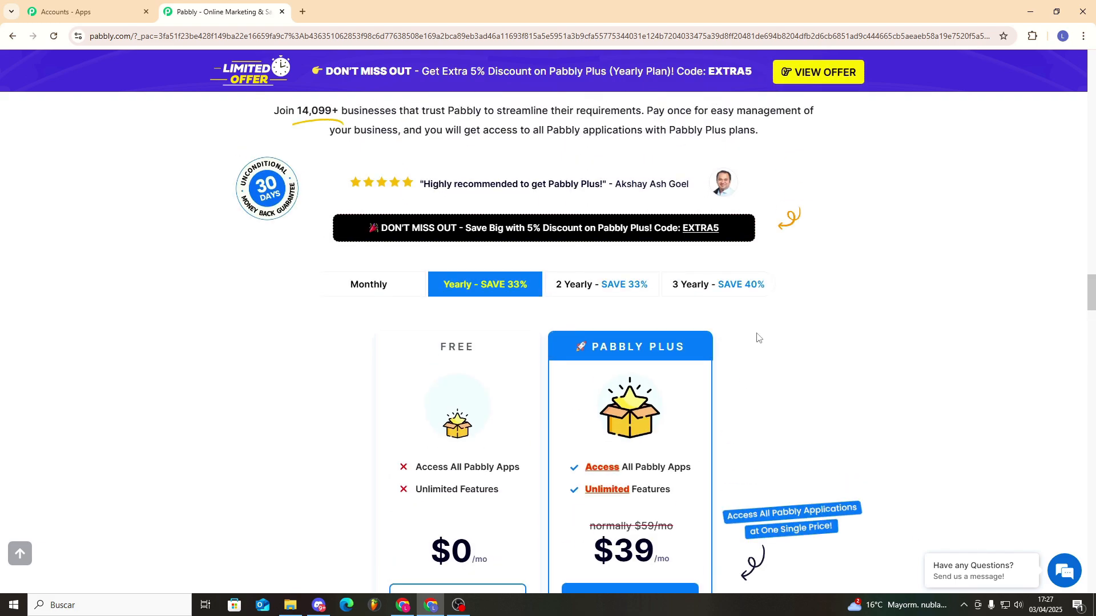
scroll(728, 439, "down", 5)
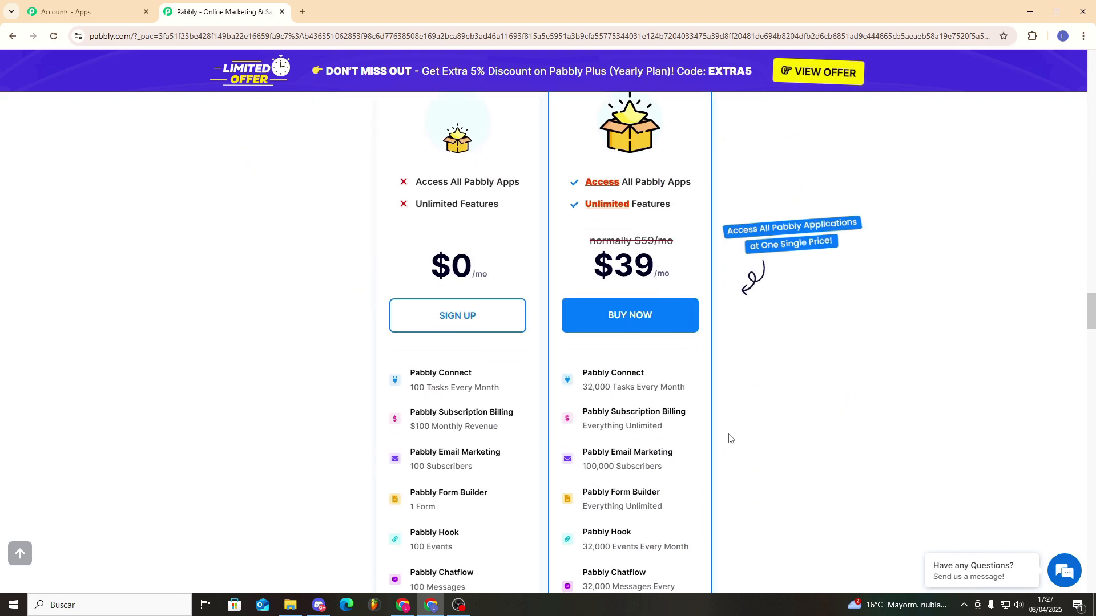
scroll(732, 434, "down", 2)
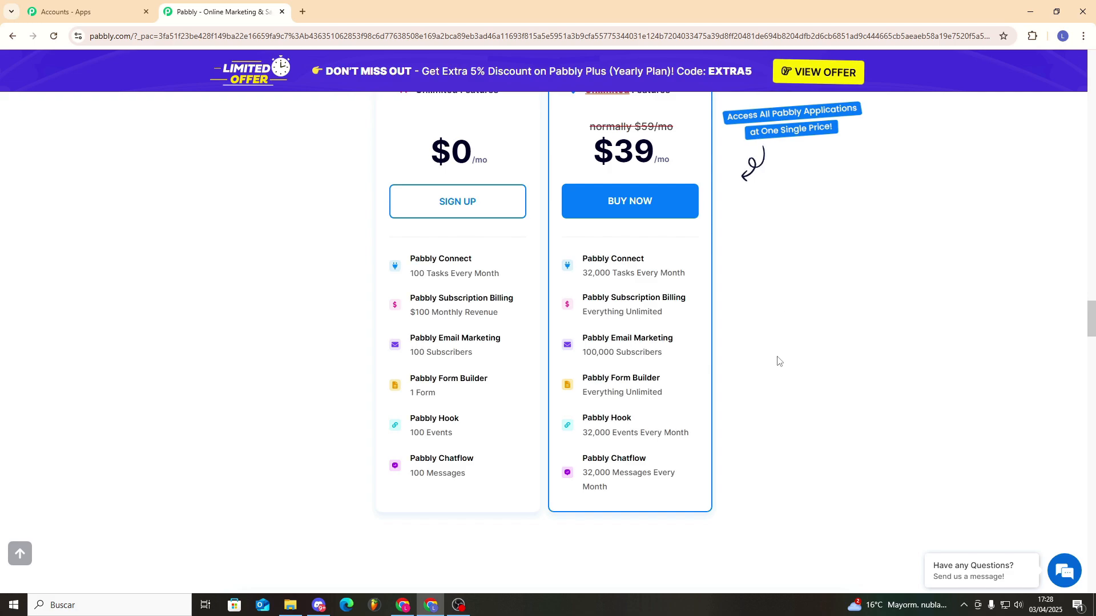
scroll(776, 365, "up", 2)
scroll(766, 380, "up", 1)
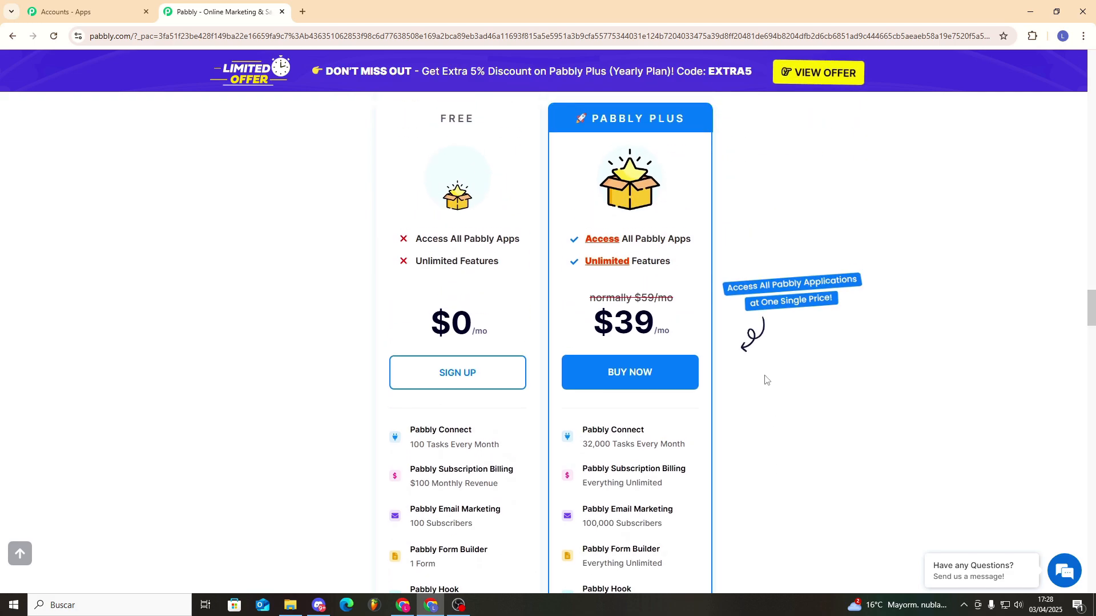
scroll(766, 380, "up", 3)
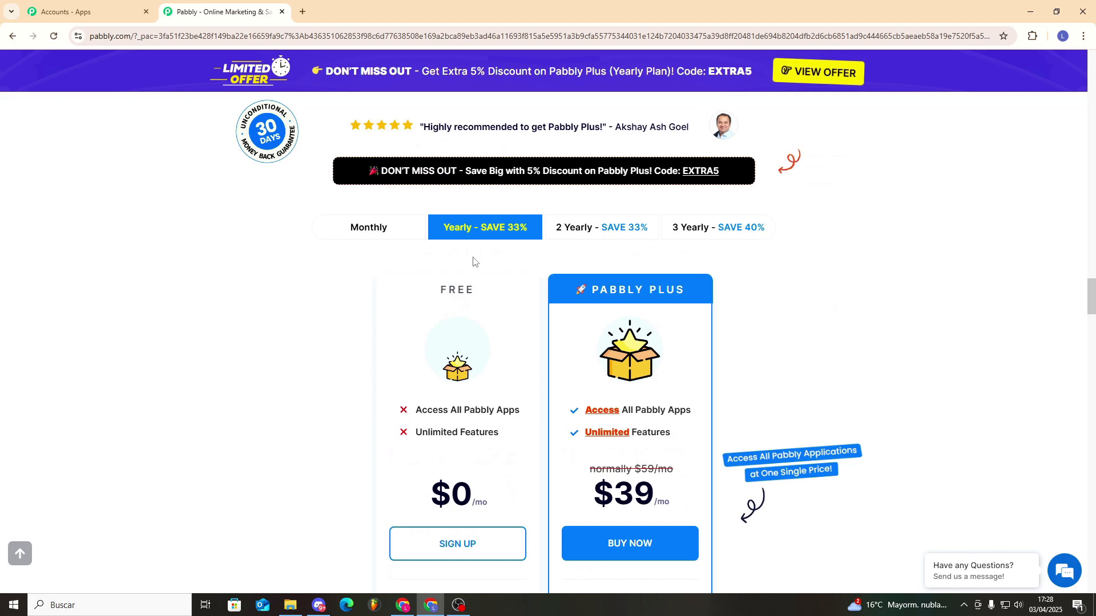
Compare Monthly, Yearly, 2 Yearly and 3 Yearly prices, settling on 2 Yearly at $39/month.
left_click(391, 235)
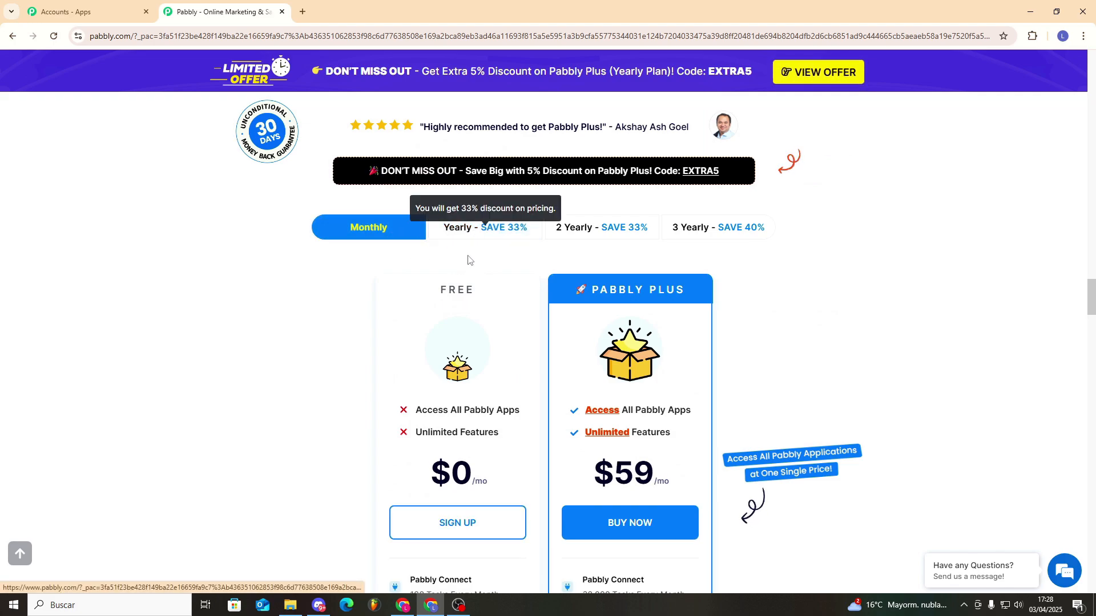
left_click(459, 239)
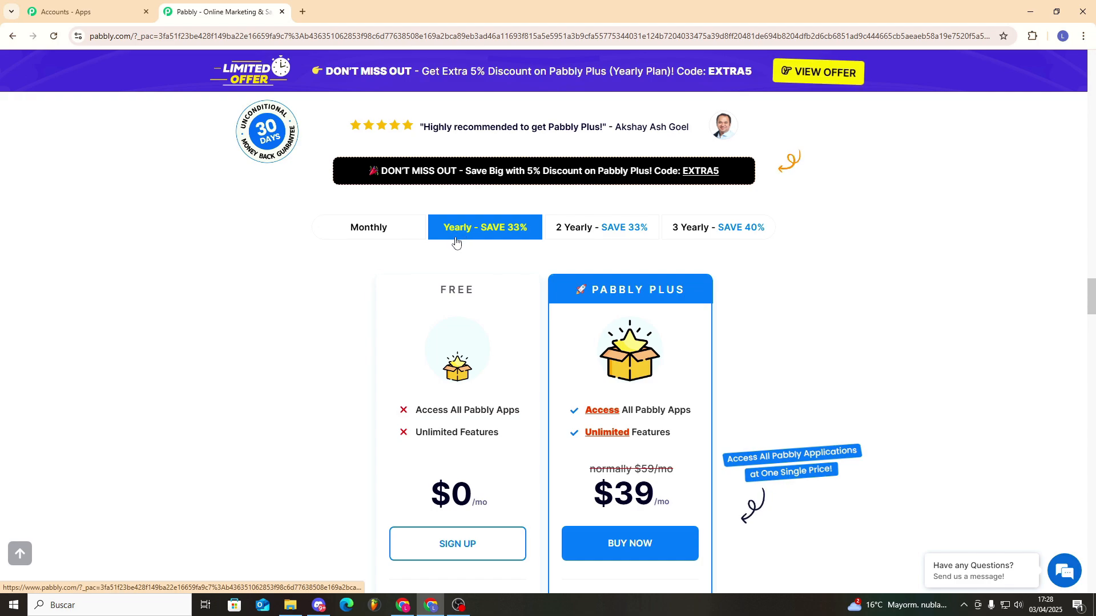
left_click(572, 235)
left_click(693, 228)
scroll(746, 305, "down", 1)
left_click(588, 181)
left_click(692, 171)
left_click(574, 171)
left_click(474, 174)
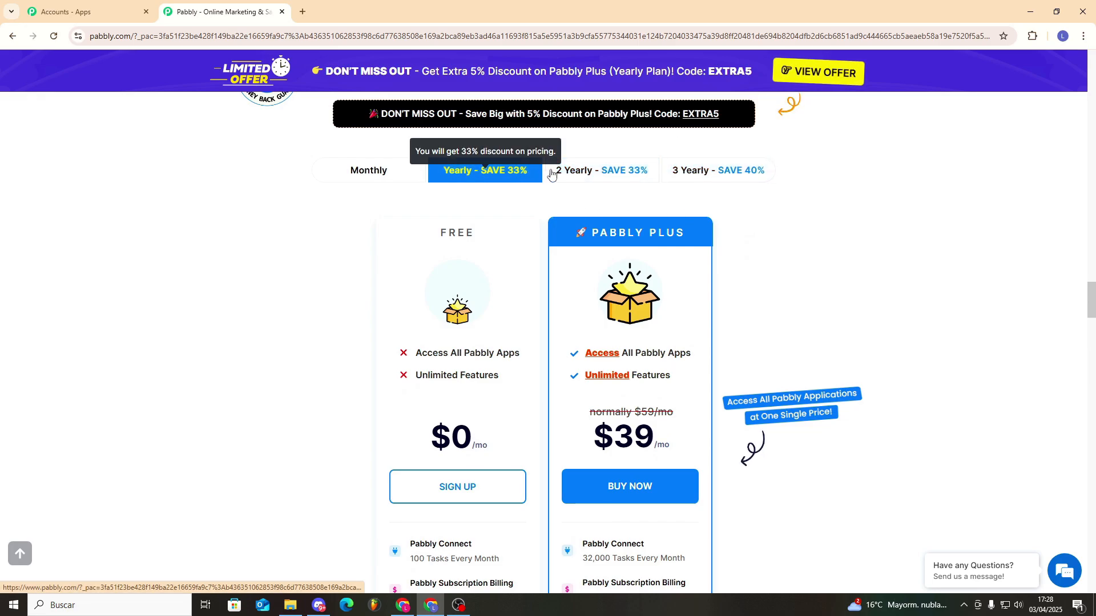
left_click(582, 171)
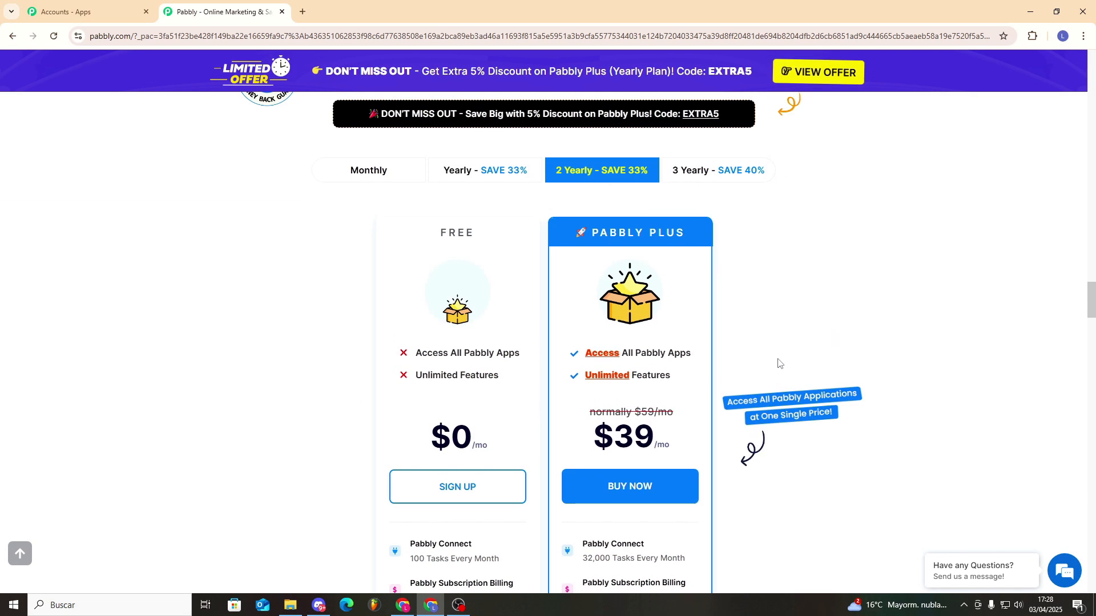
scroll(788, 360, "up", 4)
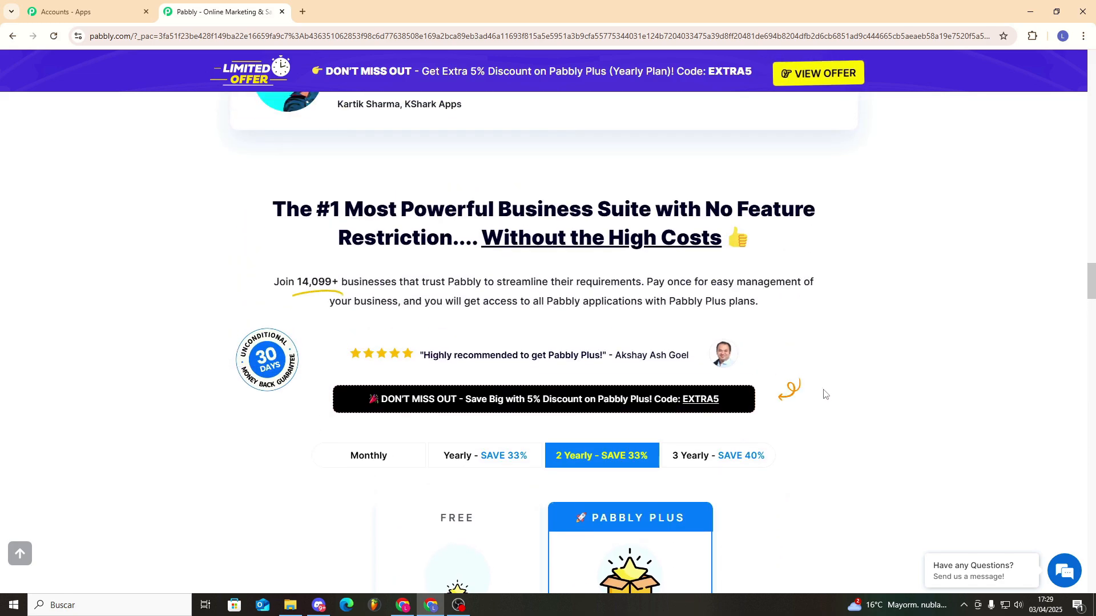